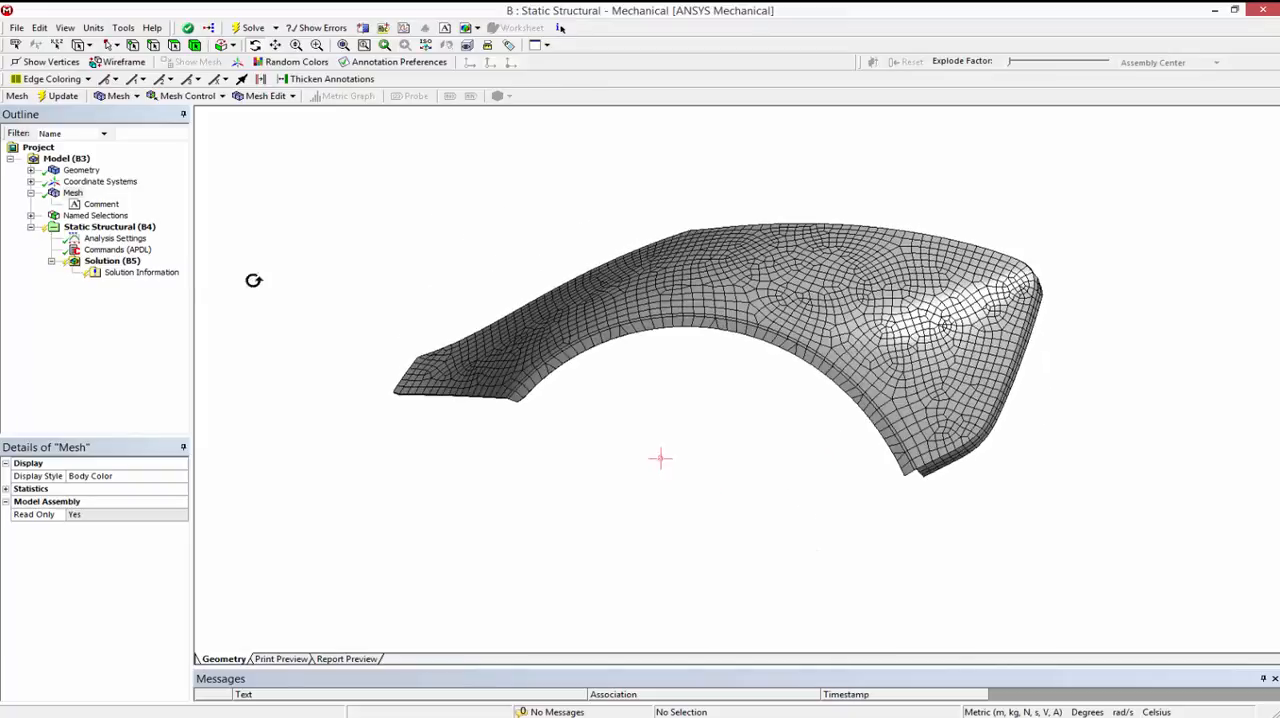
Step: Export the Static Structural (B4) analysis as an input file named Fender_Manual_BCs_2.cdb, using the All Files type
{"action": "left_click", "coordinate": [108, 227]}
{"action": "middle_click_drag", "start_coordinate": [681, 342], "coordinate": [717, 327]}
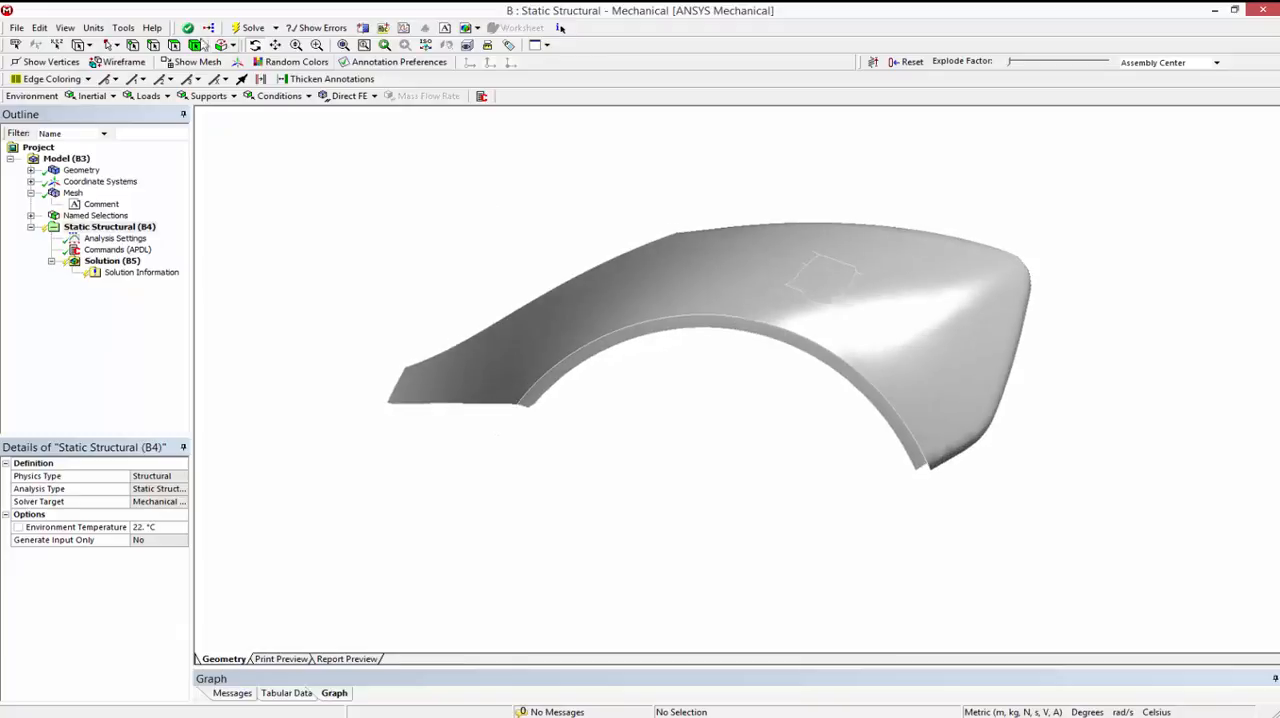
{"action": "left_click", "coordinate": [126, 29]}
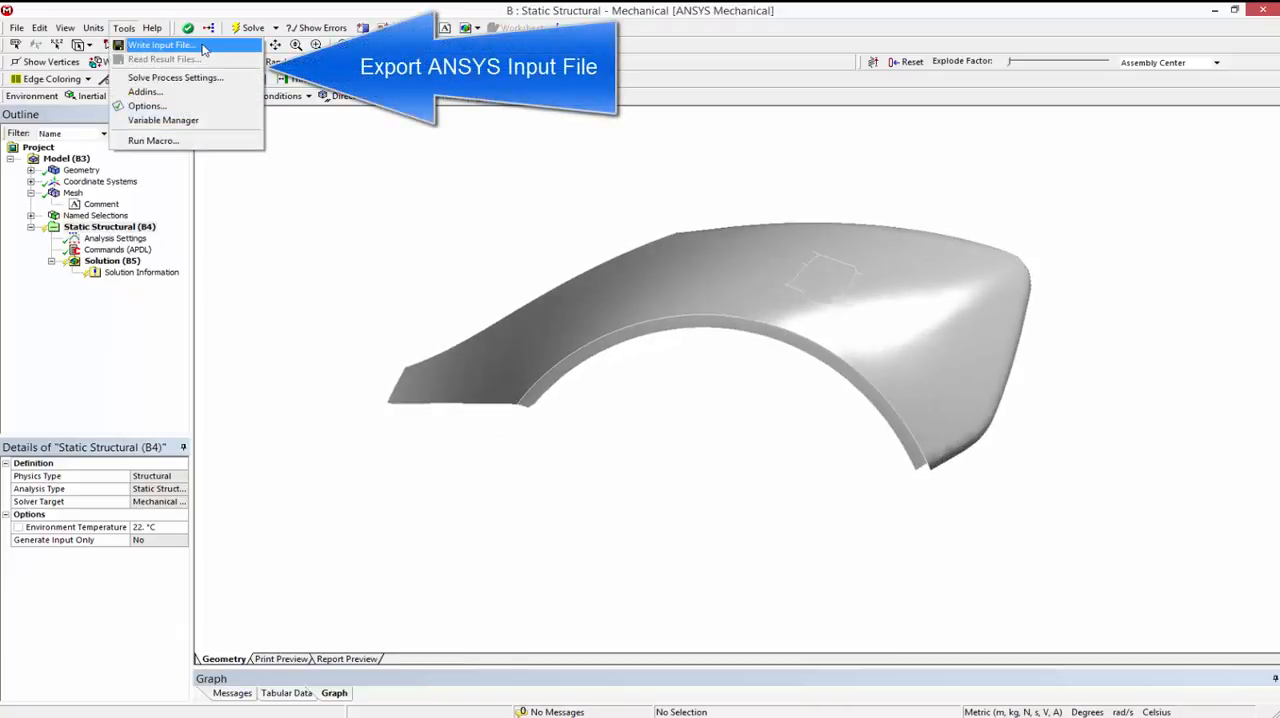
{"action": "left_click", "coordinate": [202, 47]}
{"action": "left_click", "coordinate": [672, 492]}
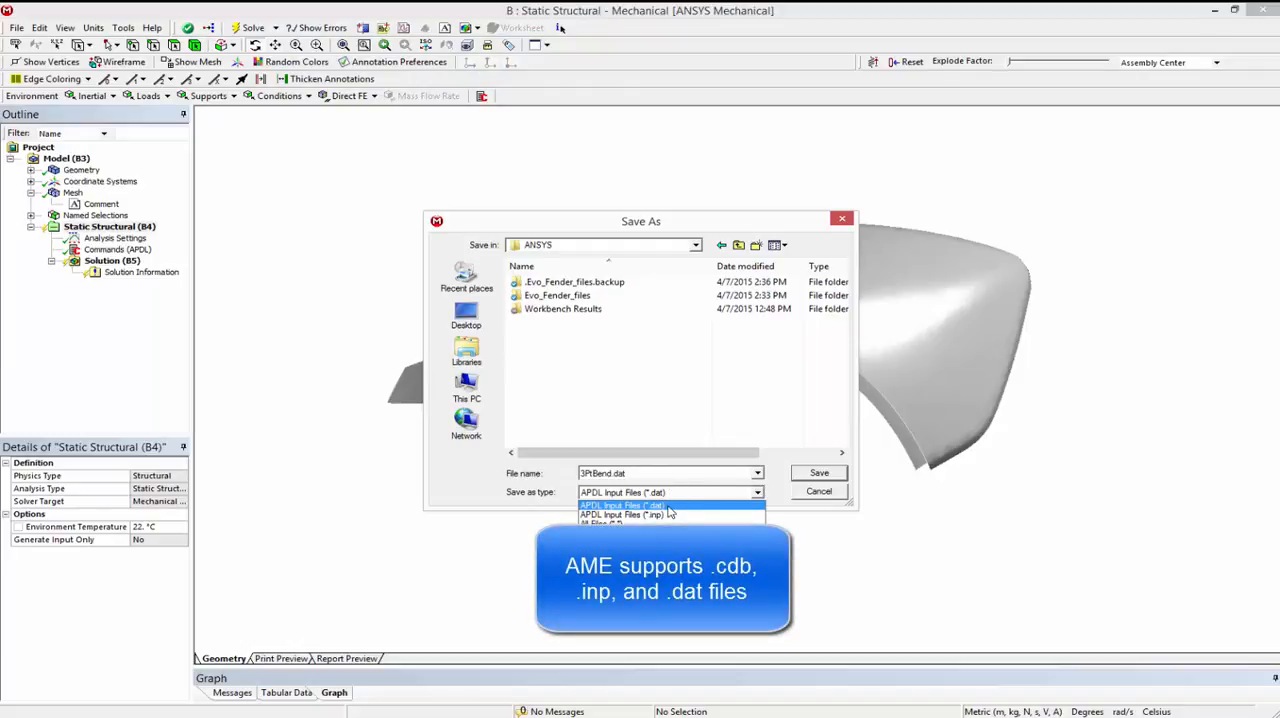
{"action": "left_click", "coordinate": [651, 522]}
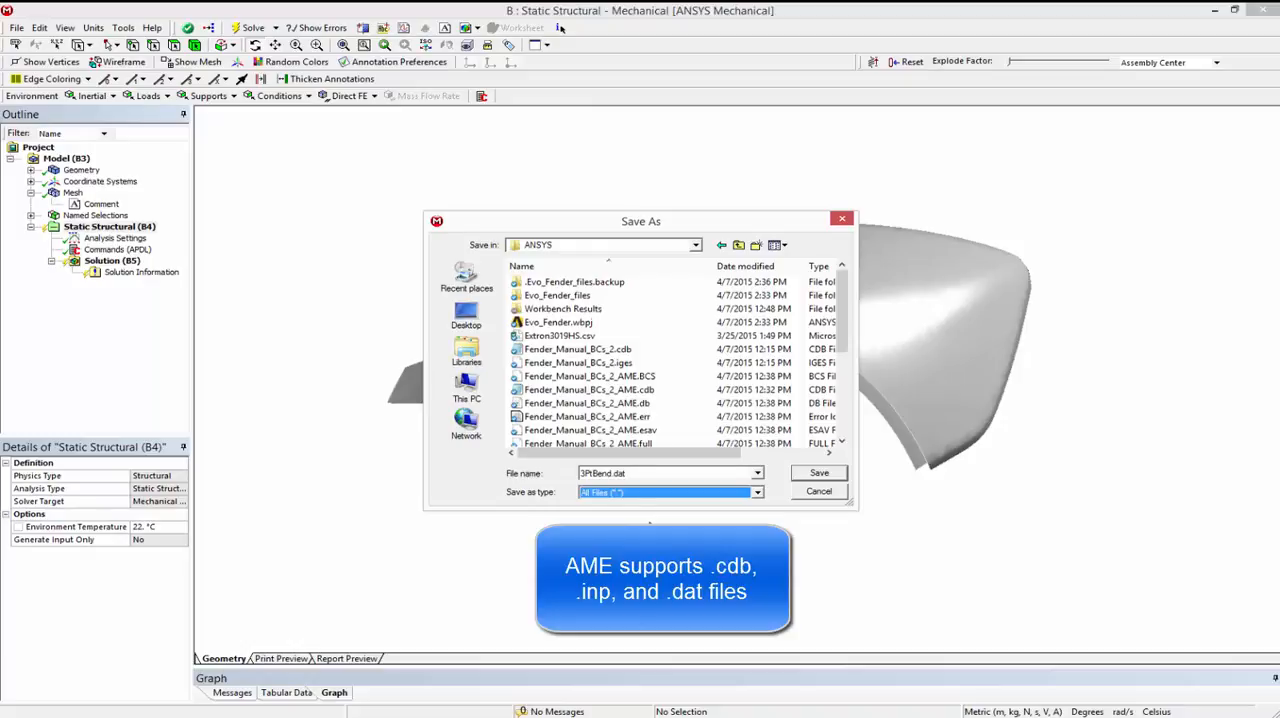
{"action": "left_click", "coordinate": [612, 352]}
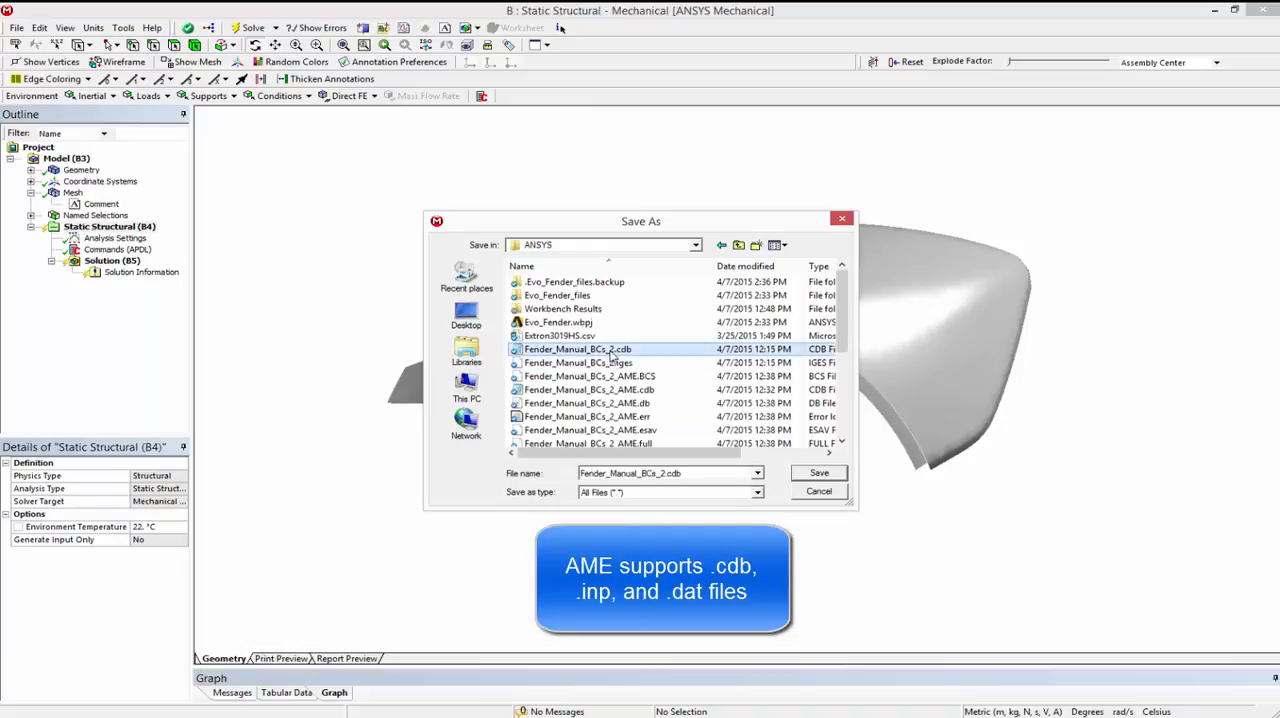
{"action": "left_click", "coordinate": [815, 476]}
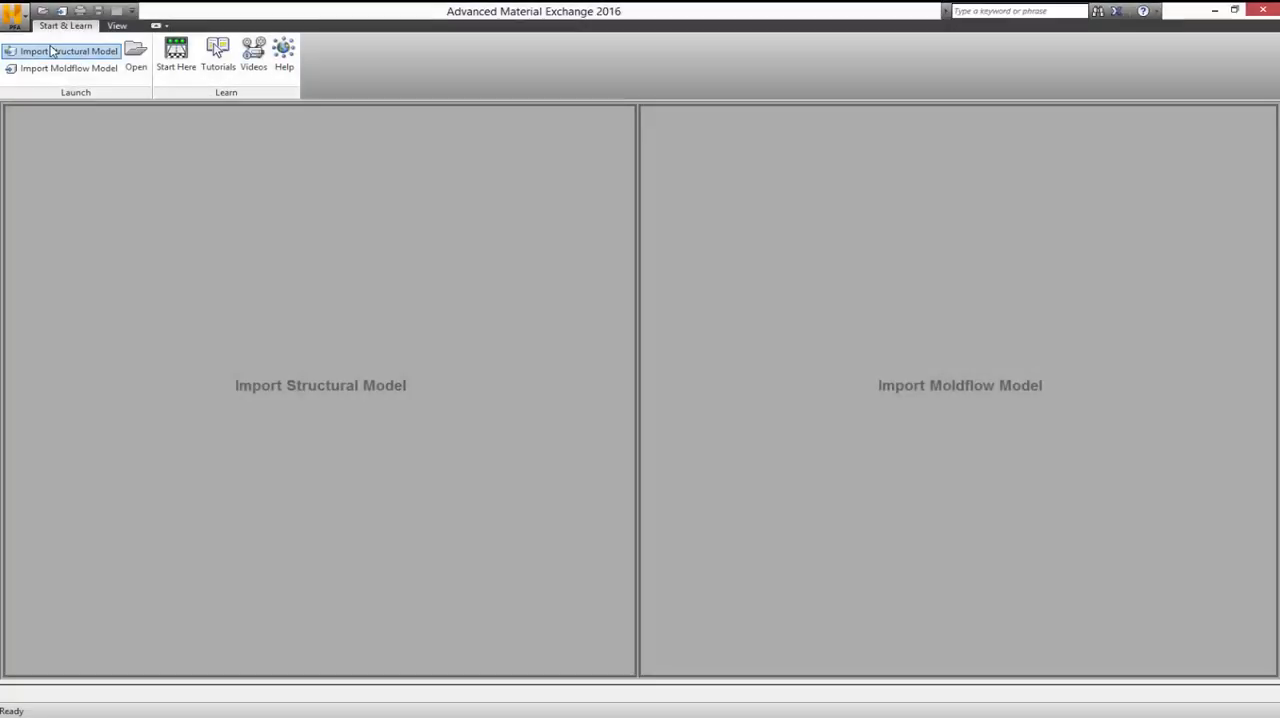
Step: In Advanced Material Exchange, load Fender_Manual_BCs_2.cdb from the ANSYS folder as the structural model, using the ANSYS Input File type
{"action": "left_click", "coordinate": [197, 127]}
{"action": "left_click", "coordinate": [748, 184]}
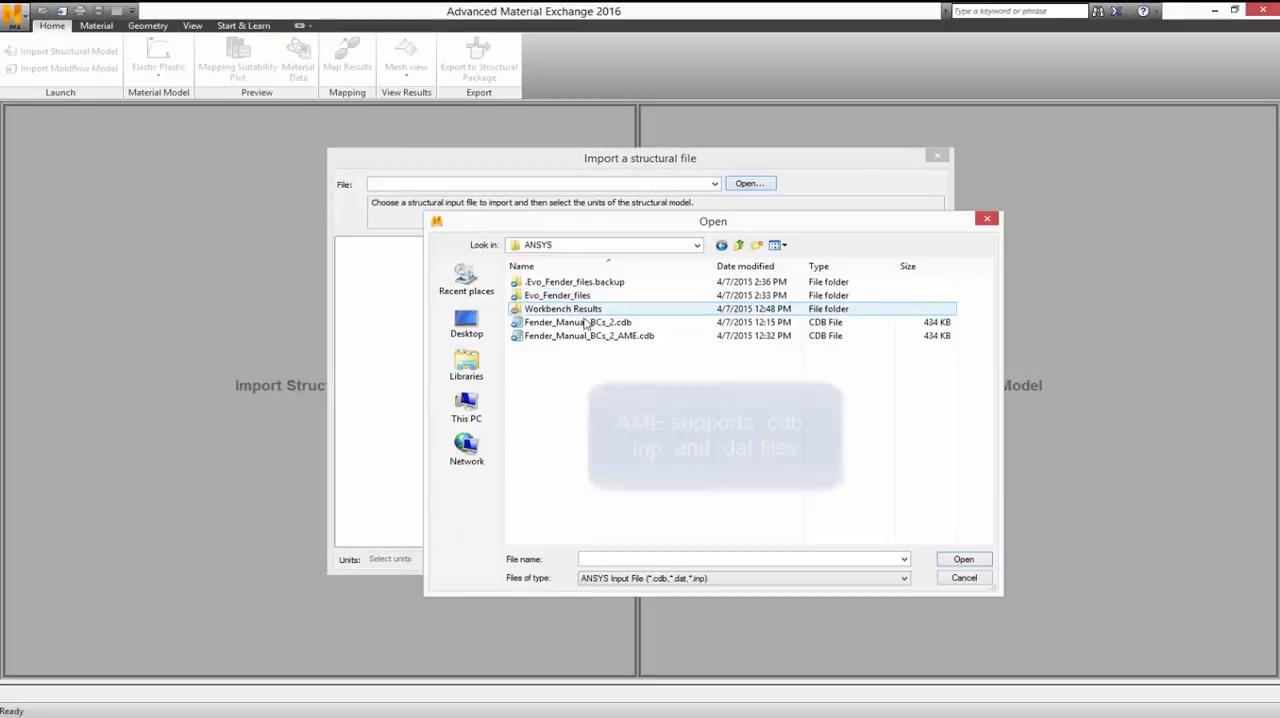
{"action": "left_click", "coordinate": [578, 322]}
{"action": "left_click", "coordinate": [710, 578]}
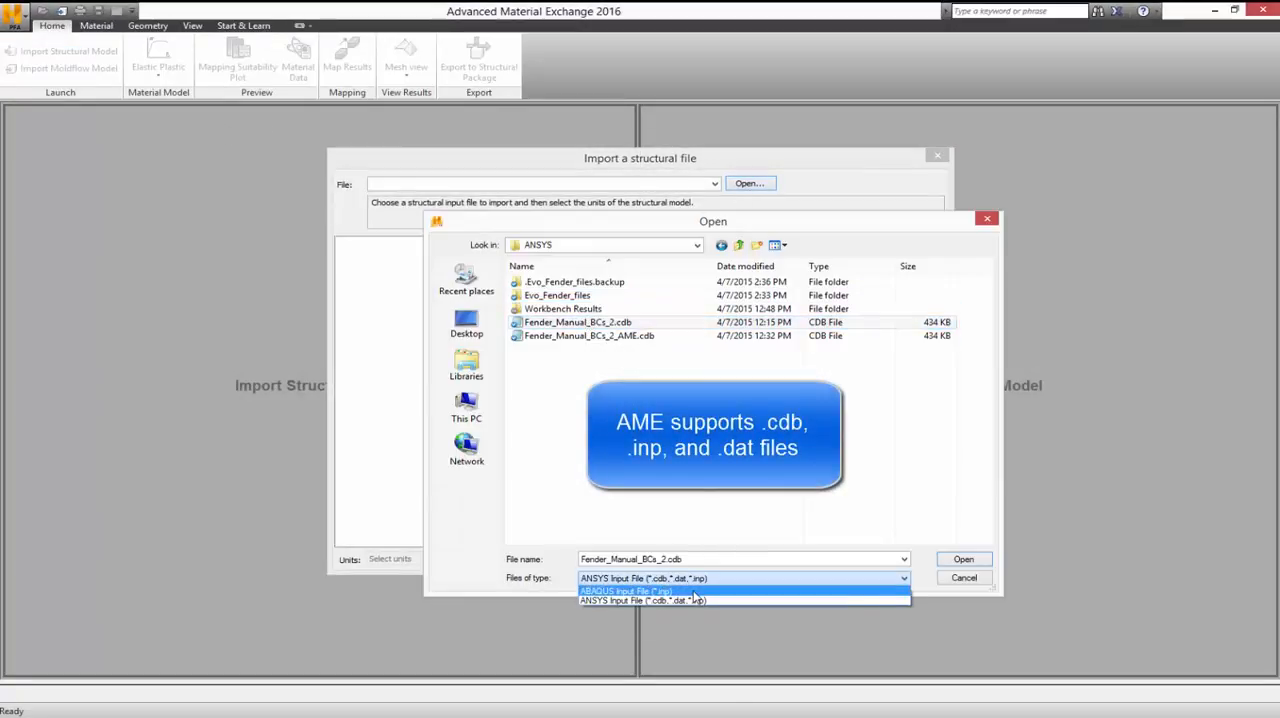
{"action": "left_click", "coordinate": [703, 591]}
{"action": "left_click", "coordinate": [697, 579]}
{"action": "left_click", "coordinate": [686, 600]}
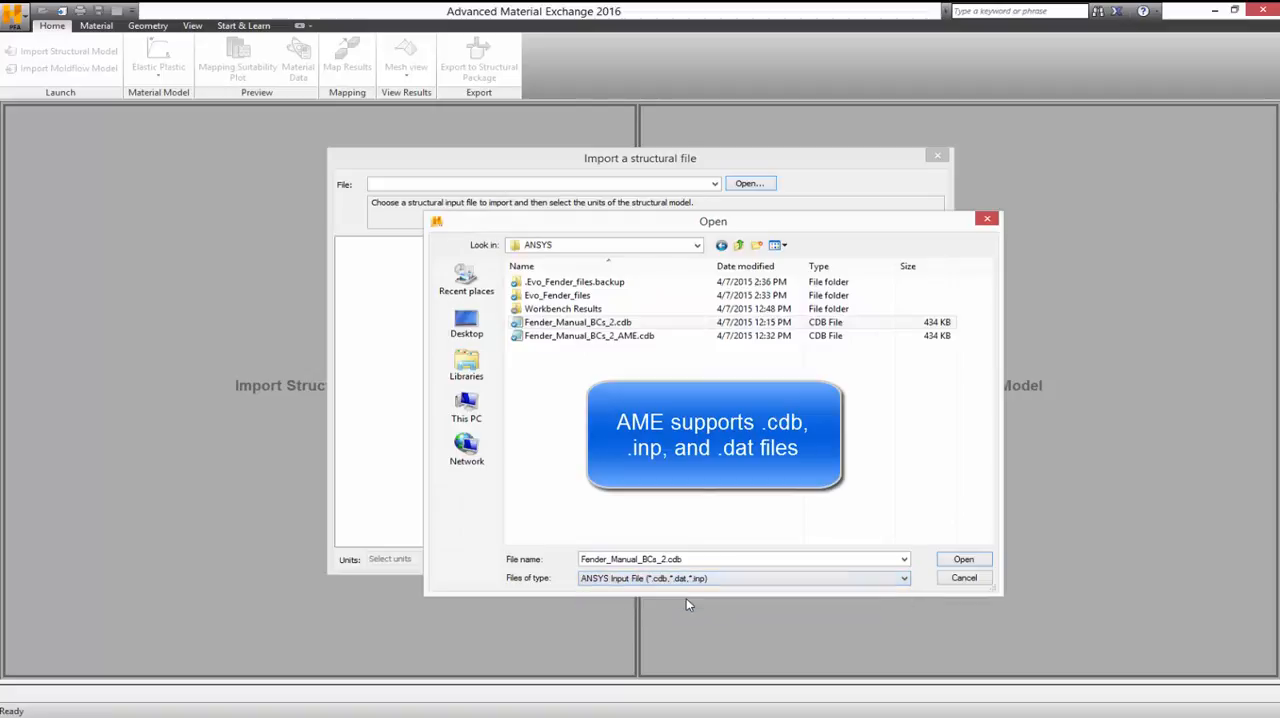
{"action": "left_click", "coordinate": [590, 322]}
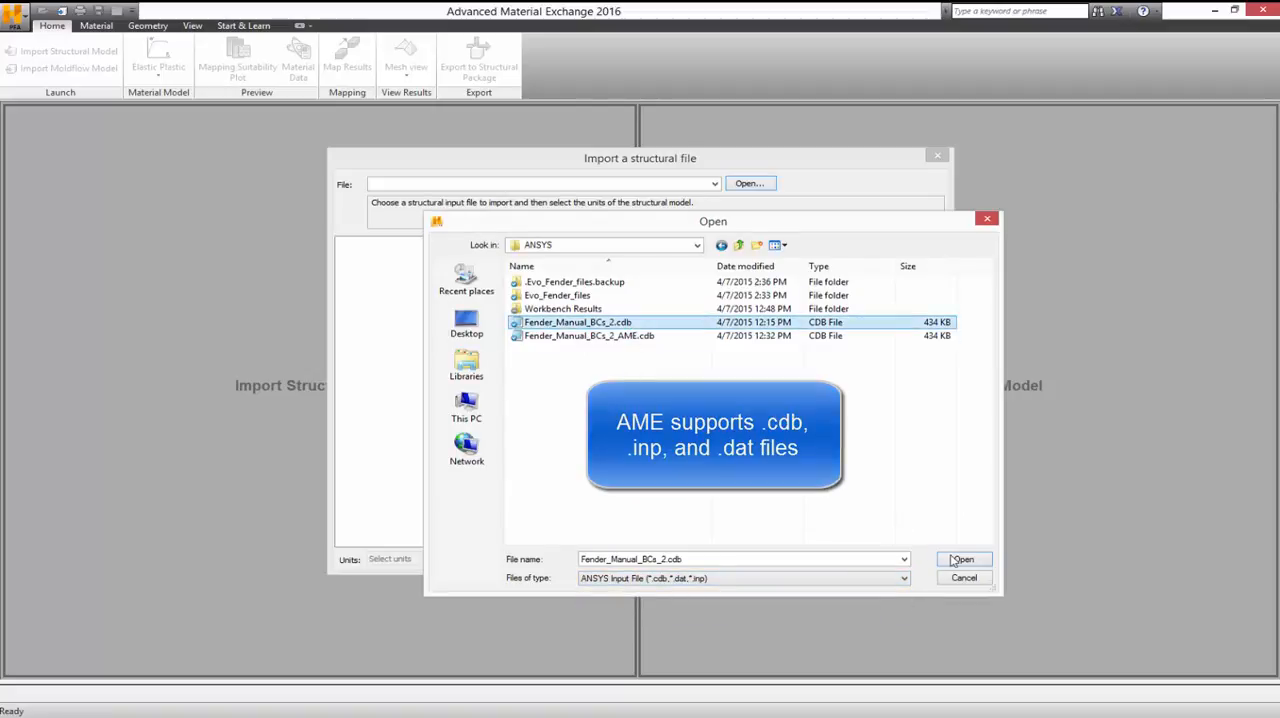
{"action": "left_click", "coordinate": [943, 560]}
Step: Set the structural model's units to Millimeters and complete its import
{"action": "left_click_drag", "start_coordinate": [851, 443], "coordinate": [417, 587]}
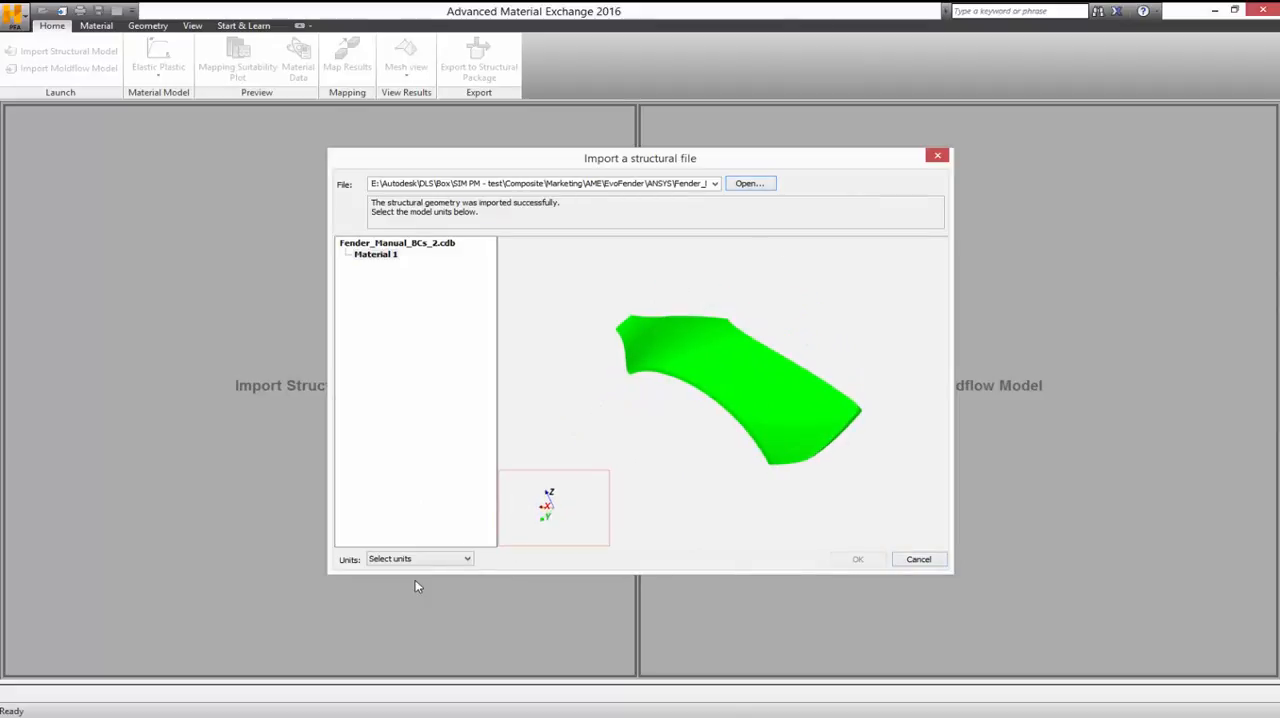
{"action": "left_click", "coordinate": [420, 560]}
{"action": "left_click", "coordinate": [405, 583]}
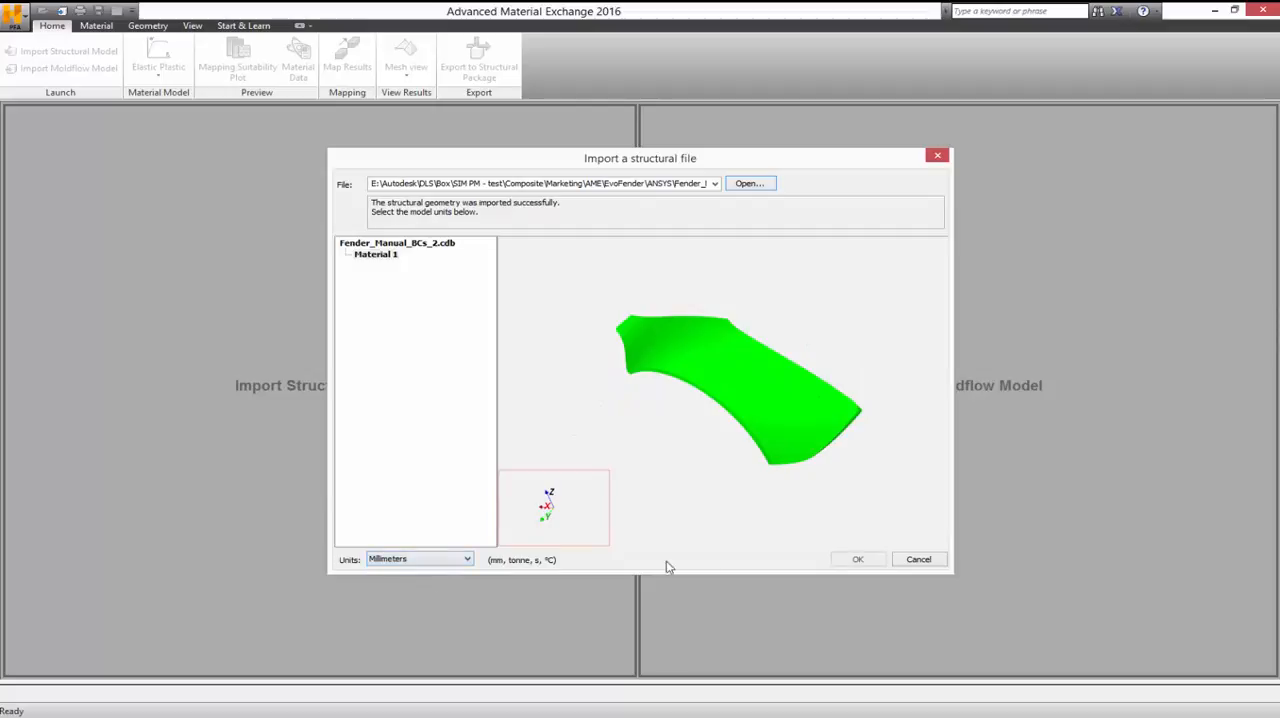
{"action": "left_click", "coordinate": [868, 561]}
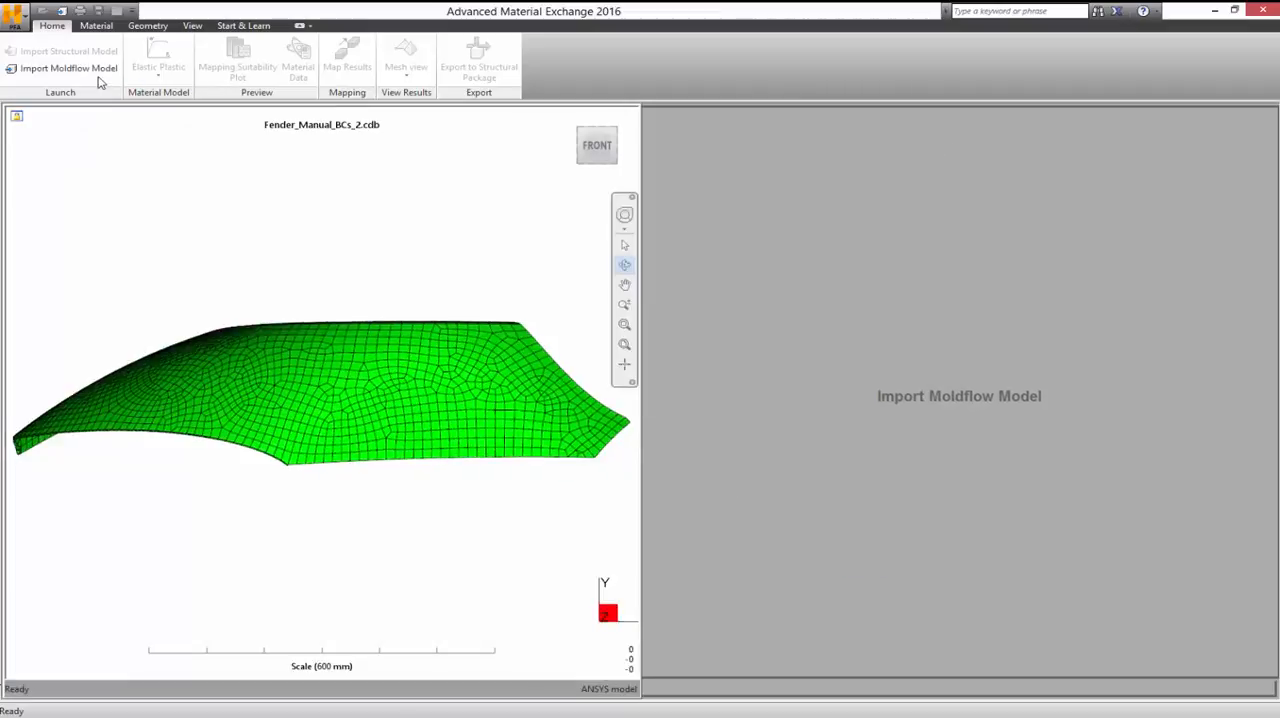
Step: Import the Moldflow study mid_surface_study.sdy from the fender_midsurface_extron folder and compare its orientation with the structural model
{"action": "left_click", "coordinate": [93, 68]}
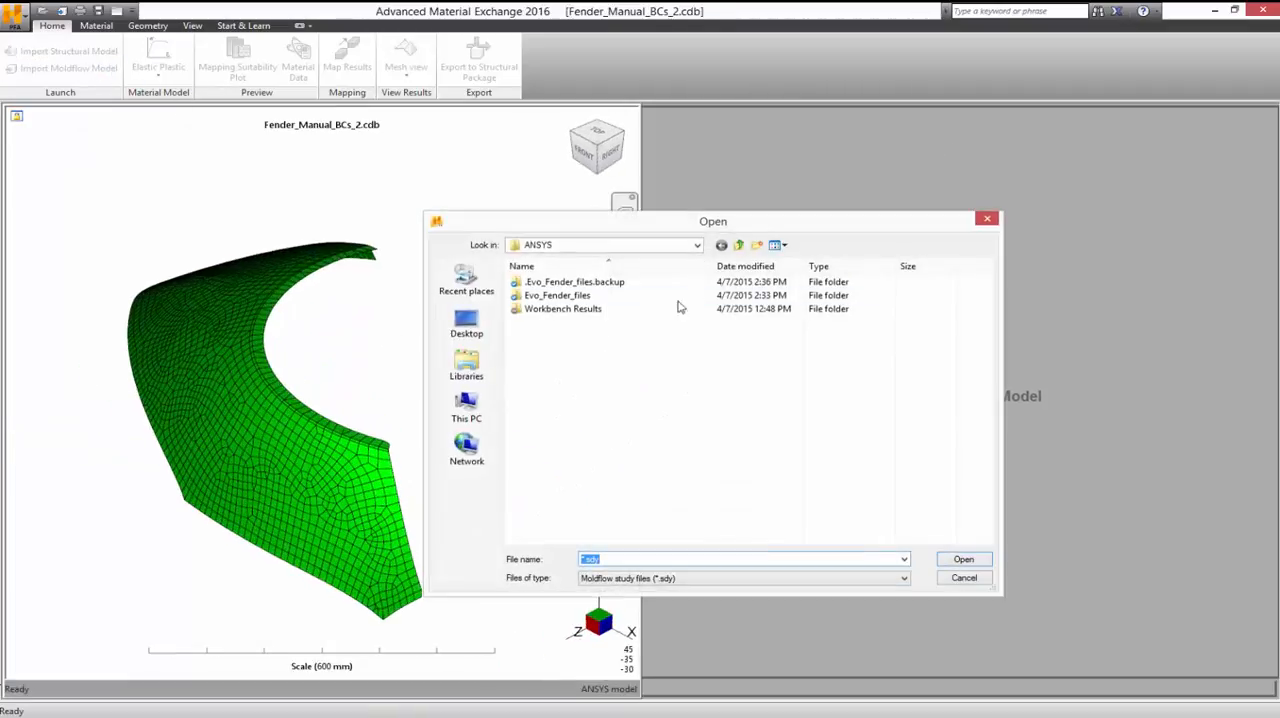
{"action": "left_click", "coordinate": [738, 245]}
{"action": "double_click", "coordinate": [604, 376]}
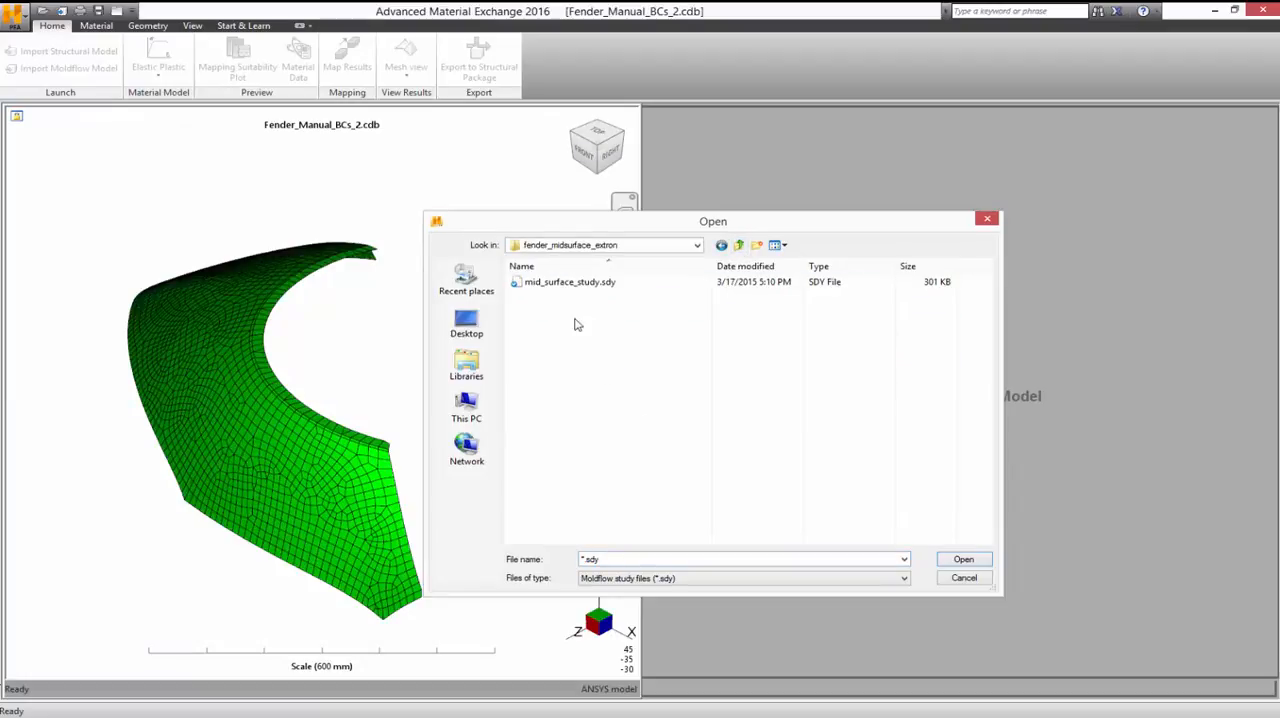
{"action": "double_click", "coordinate": [578, 284]}
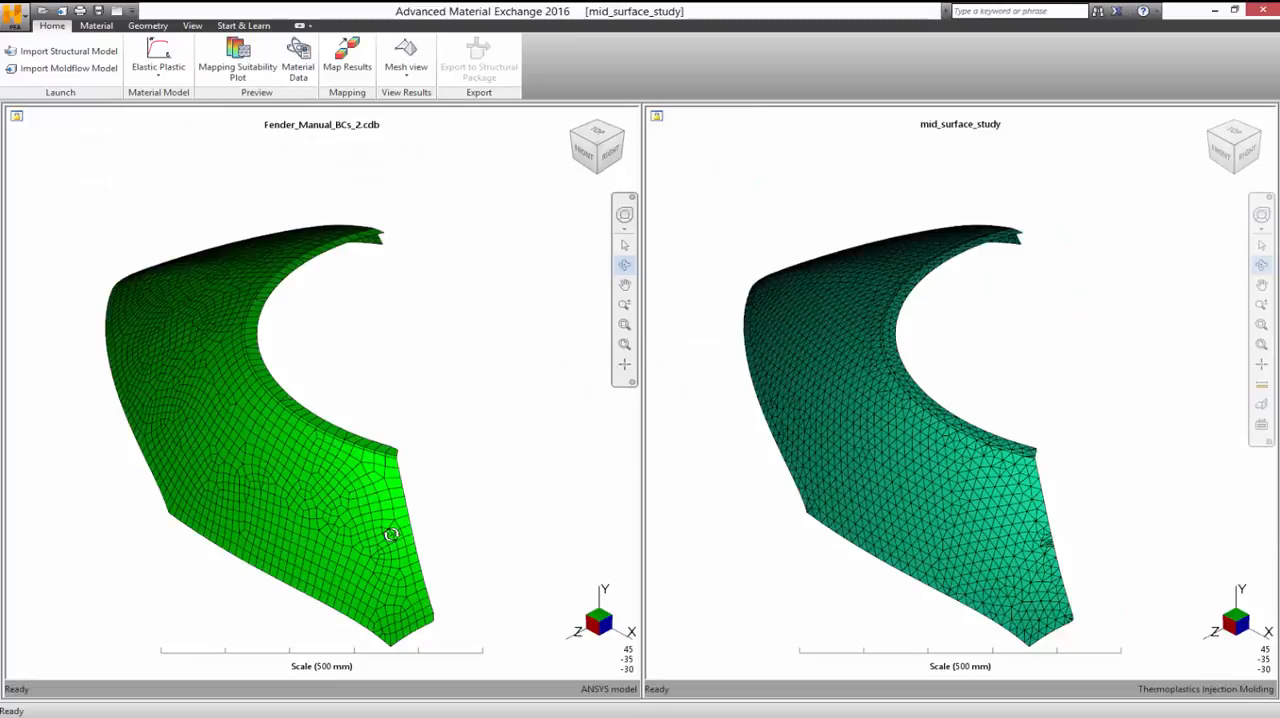
{"action": "mouse_move", "coordinate": [391, 534]}
{"action": "left_mouse_down"}
{"action": "mouse_move", "coordinate": [166, 551]}
{"action": "mouse_move", "coordinate": [406, 566]}
{"action": "mouse_move", "coordinate": [343, 449]}
{"action": "mouse_move", "coordinate": [294, 558]}
{"action": "mouse_move", "coordinate": [337, 597]}
{"action": "mouse_move", "coordinate": [423, 606]}
{"action": "mouse_move", "coordinate": [382, 547]}
{"action": "left_mouse_up"}
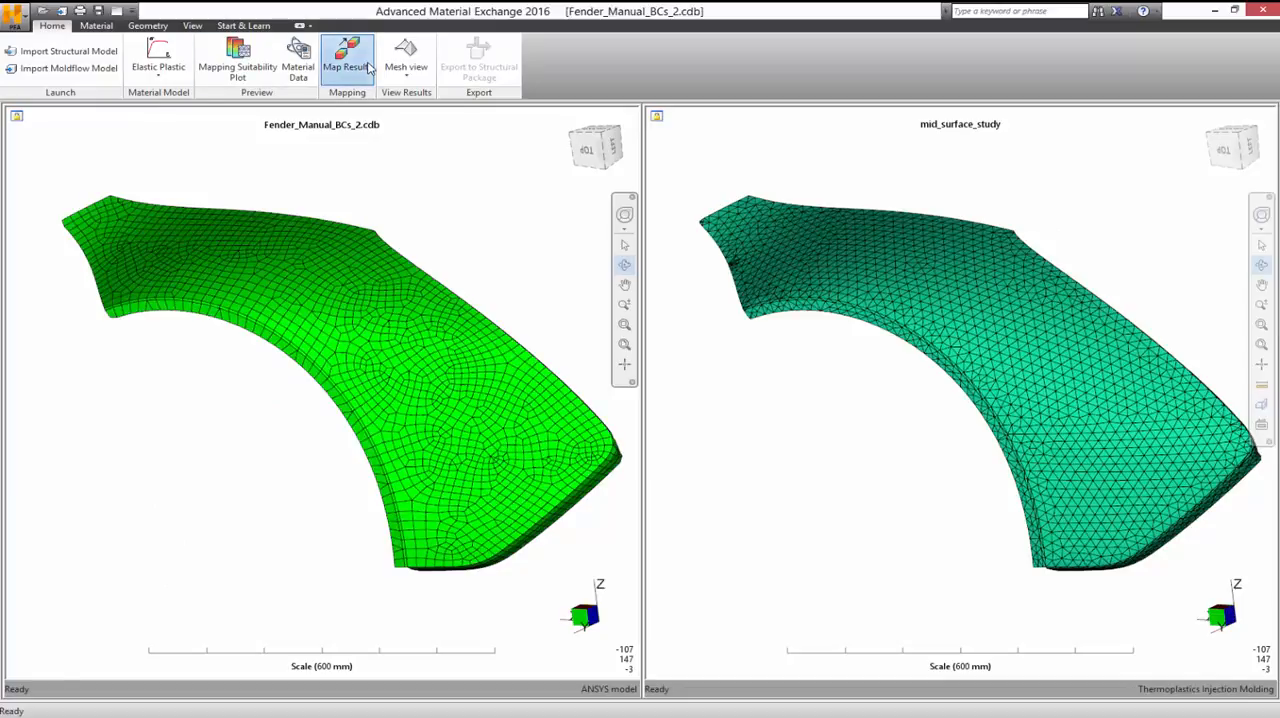
Step: Map the Moldflow results onto the structural model and check the fiber orientation at layer -1, ending back in mesh view
{"action": "left_click", "coordinate": [364, 66]}
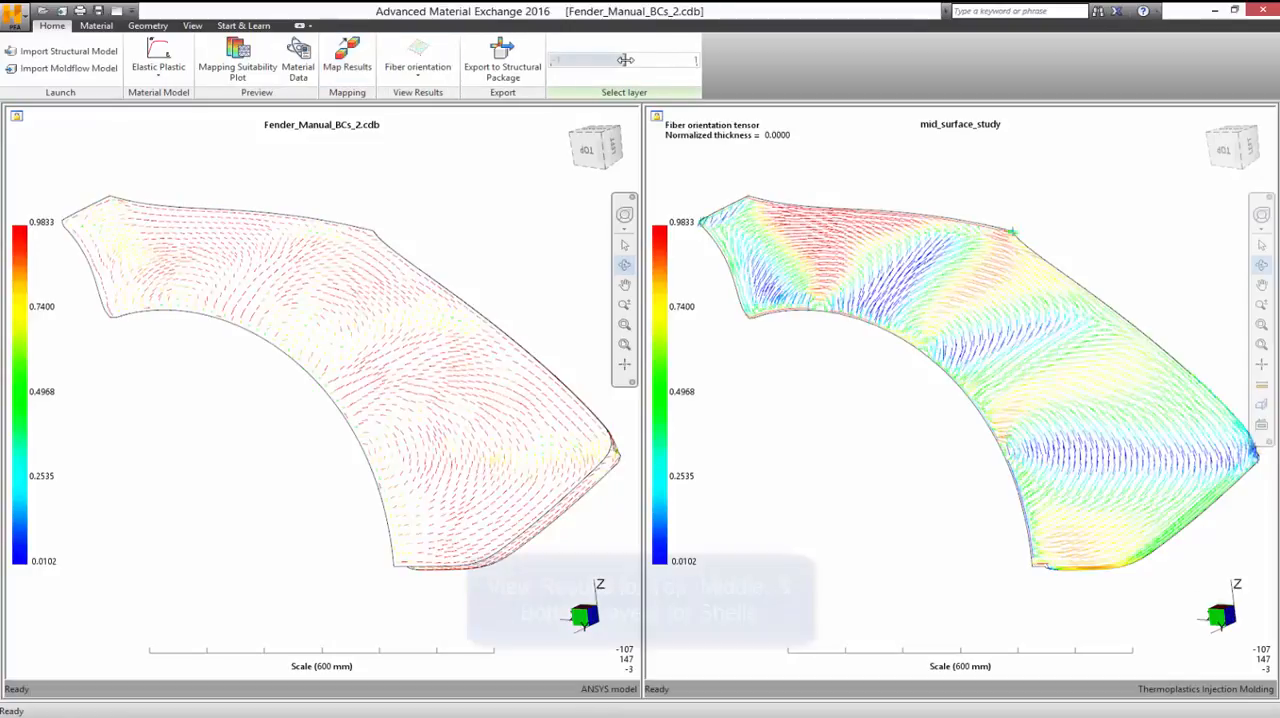
{"action": "left_click", "coordinate": [567, 60]}
{"action": "mouse_move", "coordinate": [561, 60]}
{"action": "left_mouse_down"}
{"action": "mouse_move", "coordinate": [671, 60]}
{"action": "mouse_move", "coordinate": [557, 61]}
{"action": "left_mouse_up"}
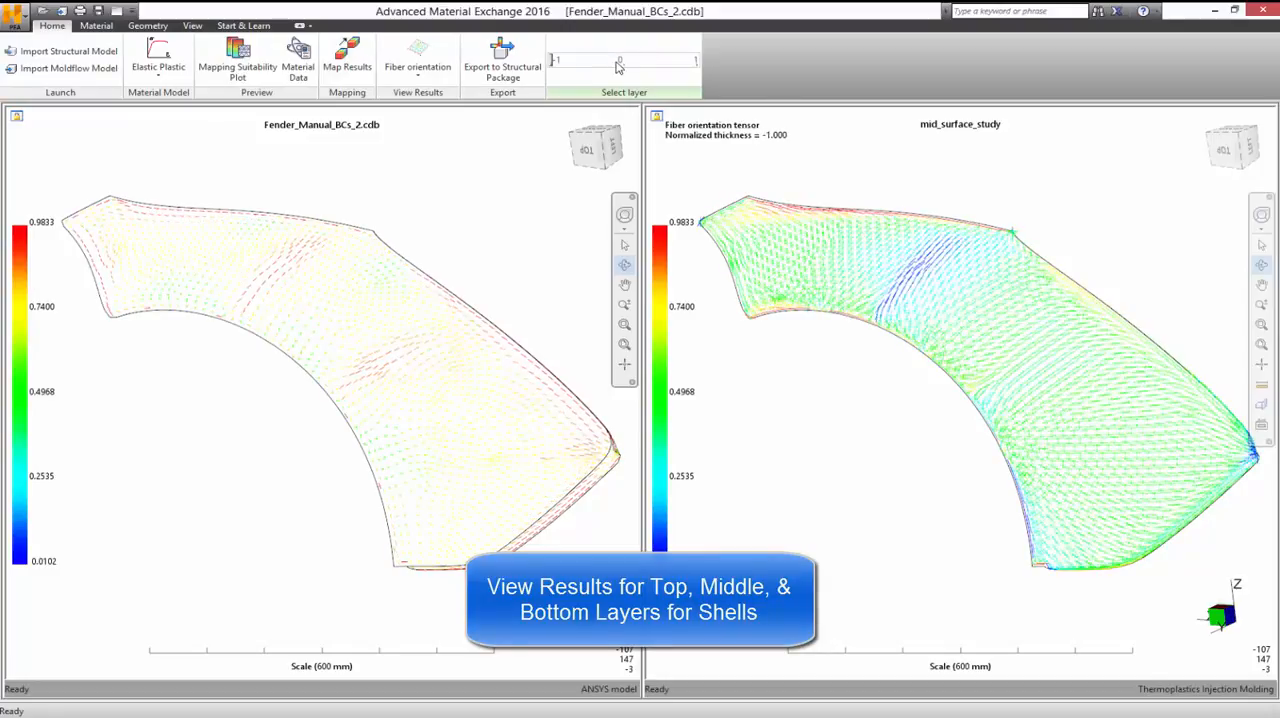
{"action": "left_click", "coordinate": [398, 77]}
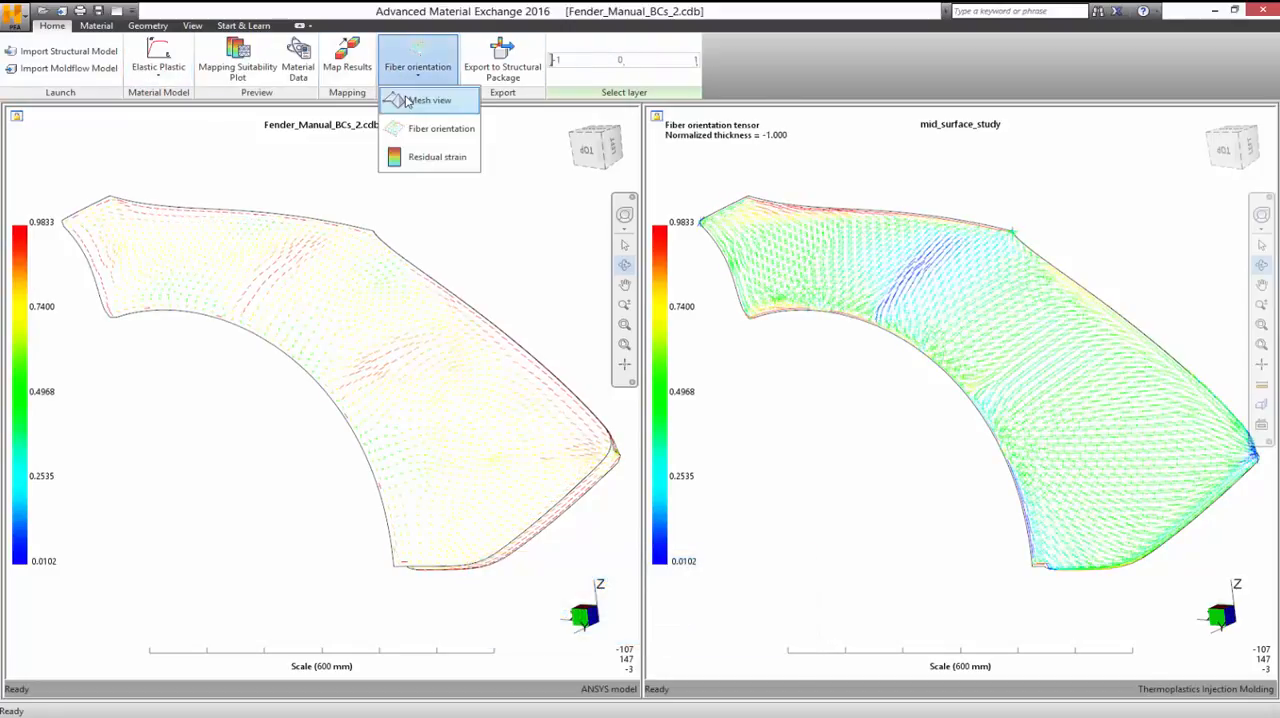
{"action": "left_click", "coordinate": [407, 100]}
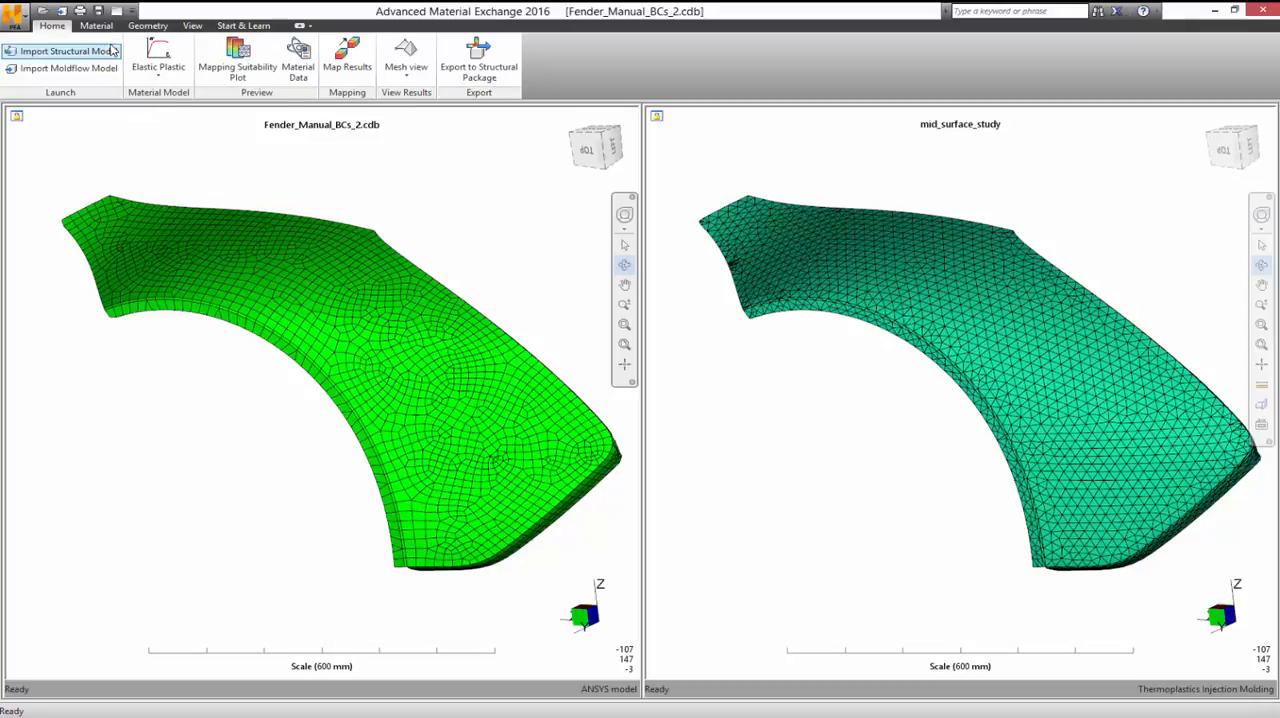
Step: Set the material model to Elastic Plastic
{"action": "left_click", "coordinate": [98, 25]}
{"action": "left_click", "coordinate": [34, 60]}
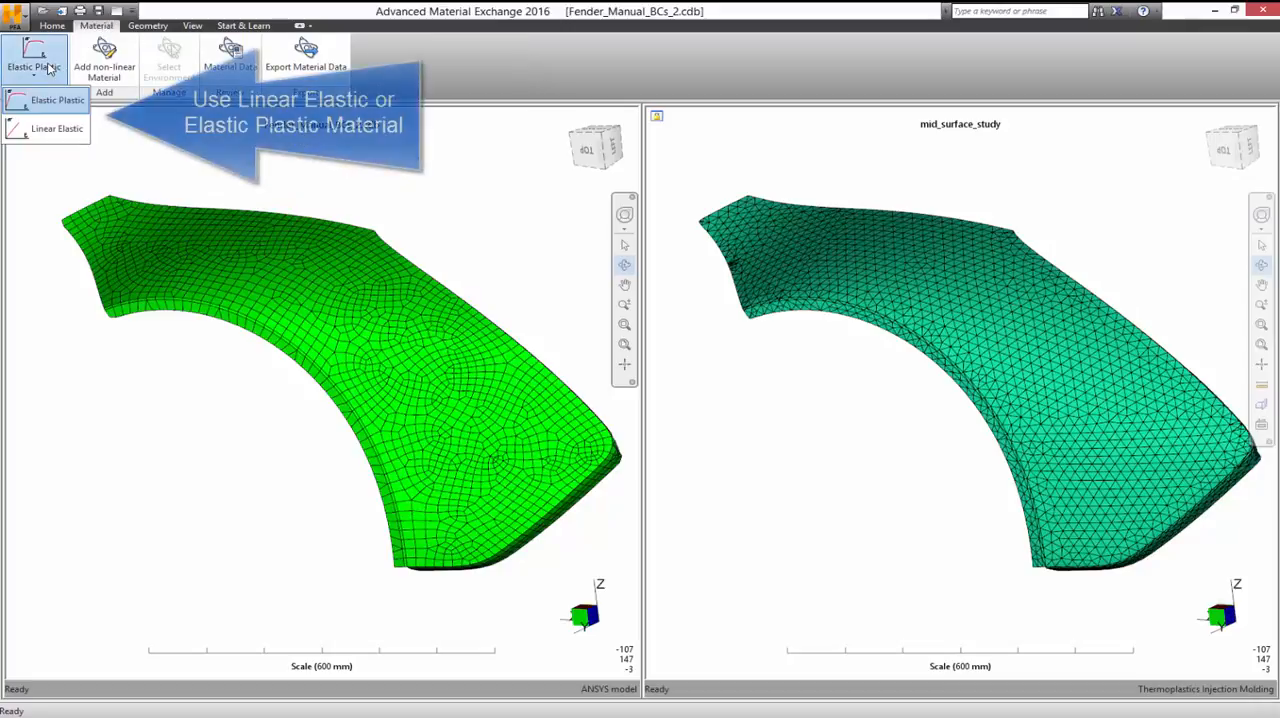
{"action": "left_click", "coordinate": [44, 106]}
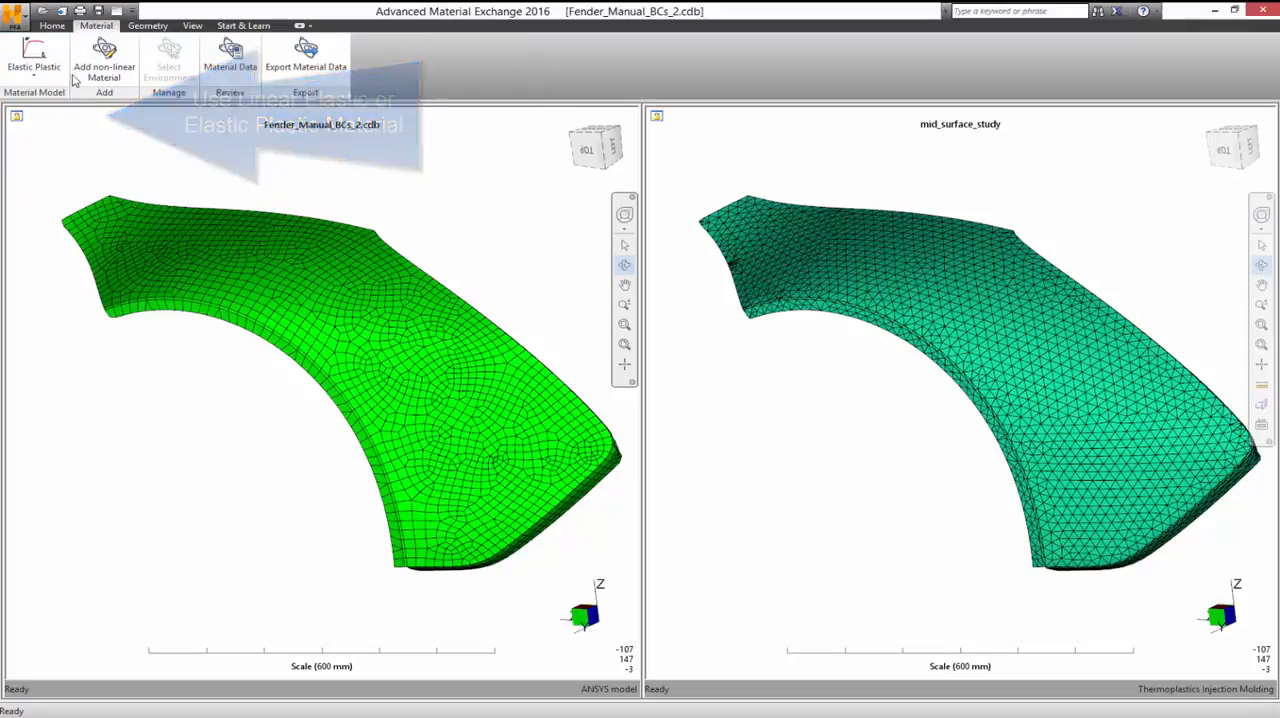
Step: Load the non-linear material data from Extron_NonlinearAMEData.csv in the Extron 3019 HS (30% glass fill) folder
{"action": "left_click", "coordinate": [92, 62]}
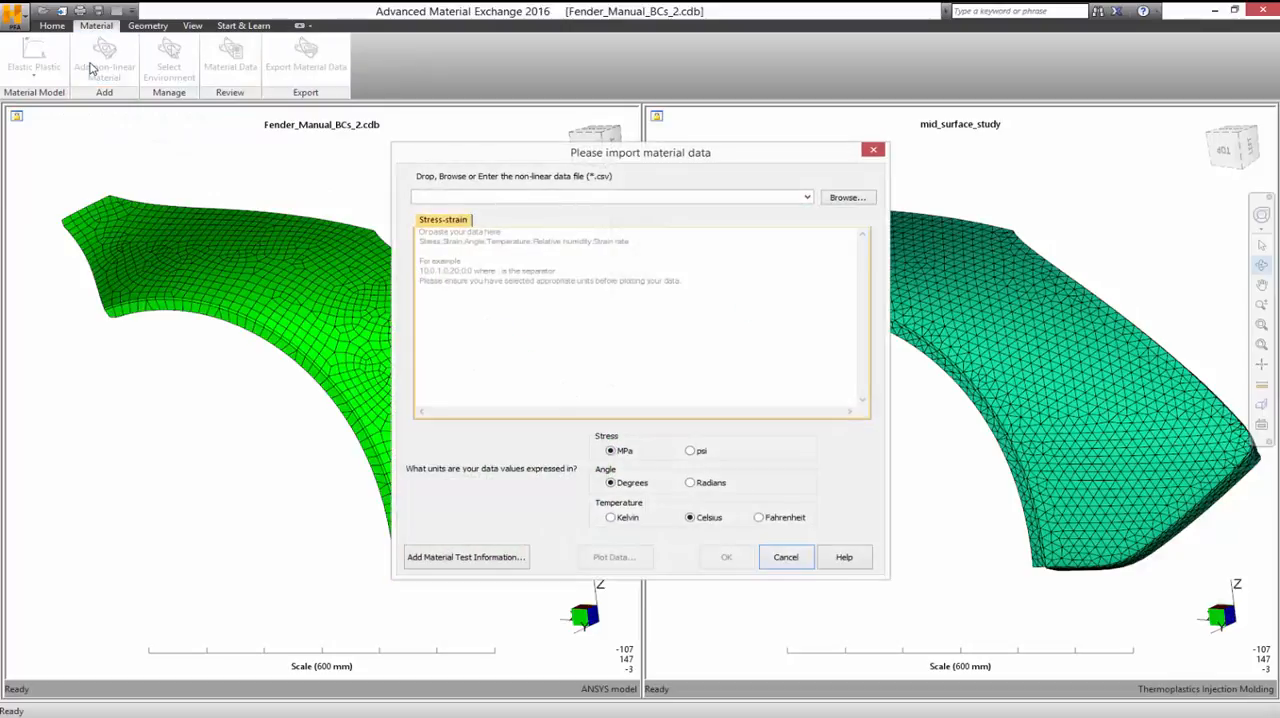
{"action": "left_click", "coordinate": [830, 197]}
{"action": "left_click", "coordinate": [588, 297]}
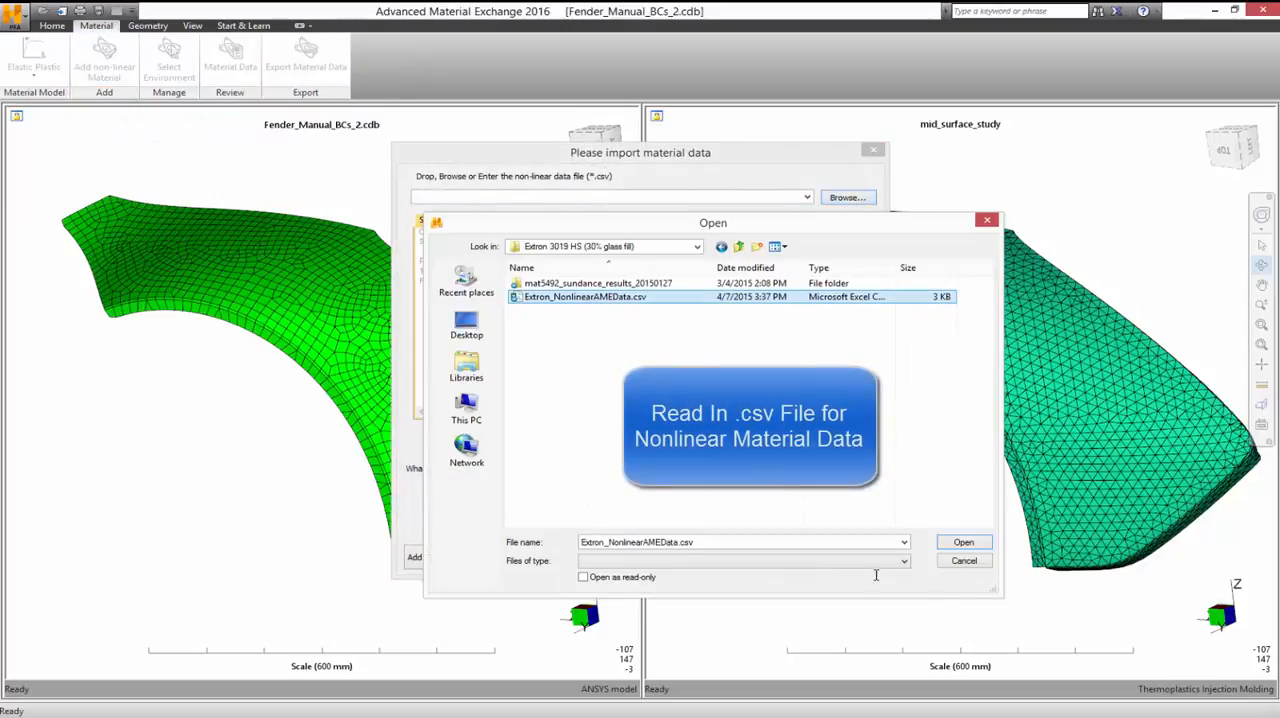
{"action": "left_click", "coordinate": [978, 544]}
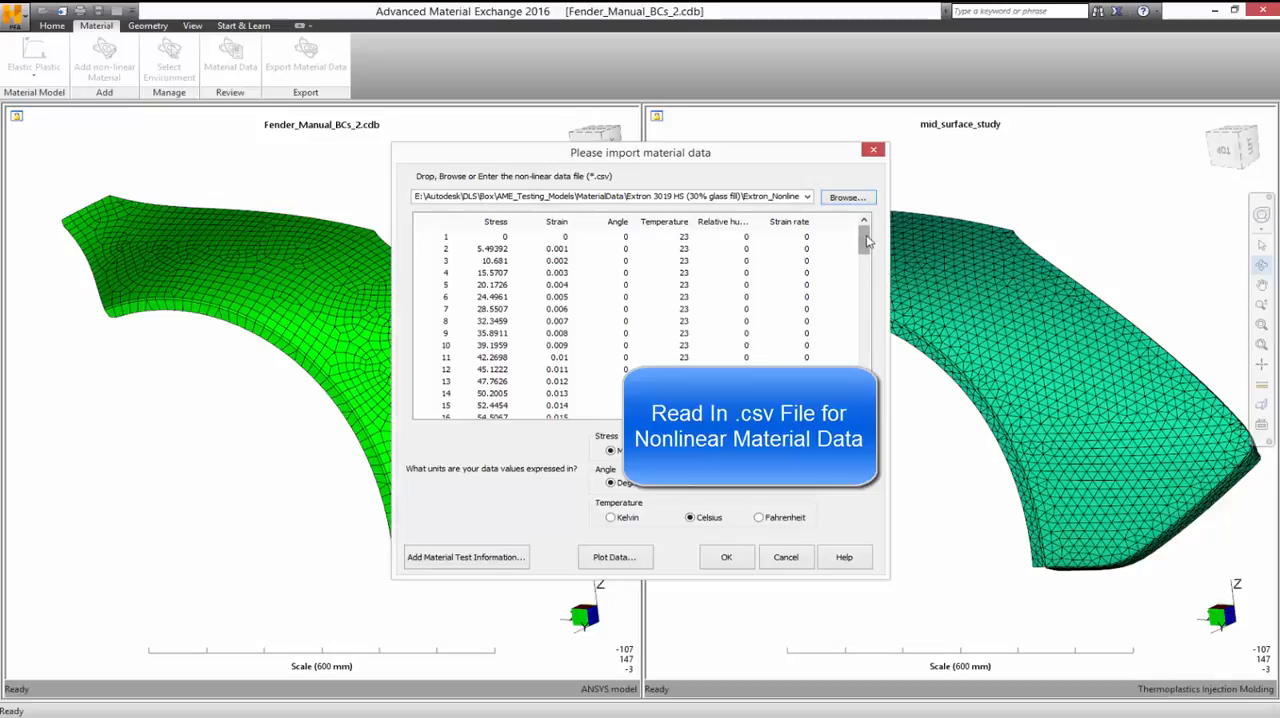
Step: Review the loaded material data table and its enlarged stress-strain plot, and accept the data in MPa, degrees and Celsius
{"action": "left_click_drag", "start_coordinate": [866, 240], "coordinate": [858, 405]}
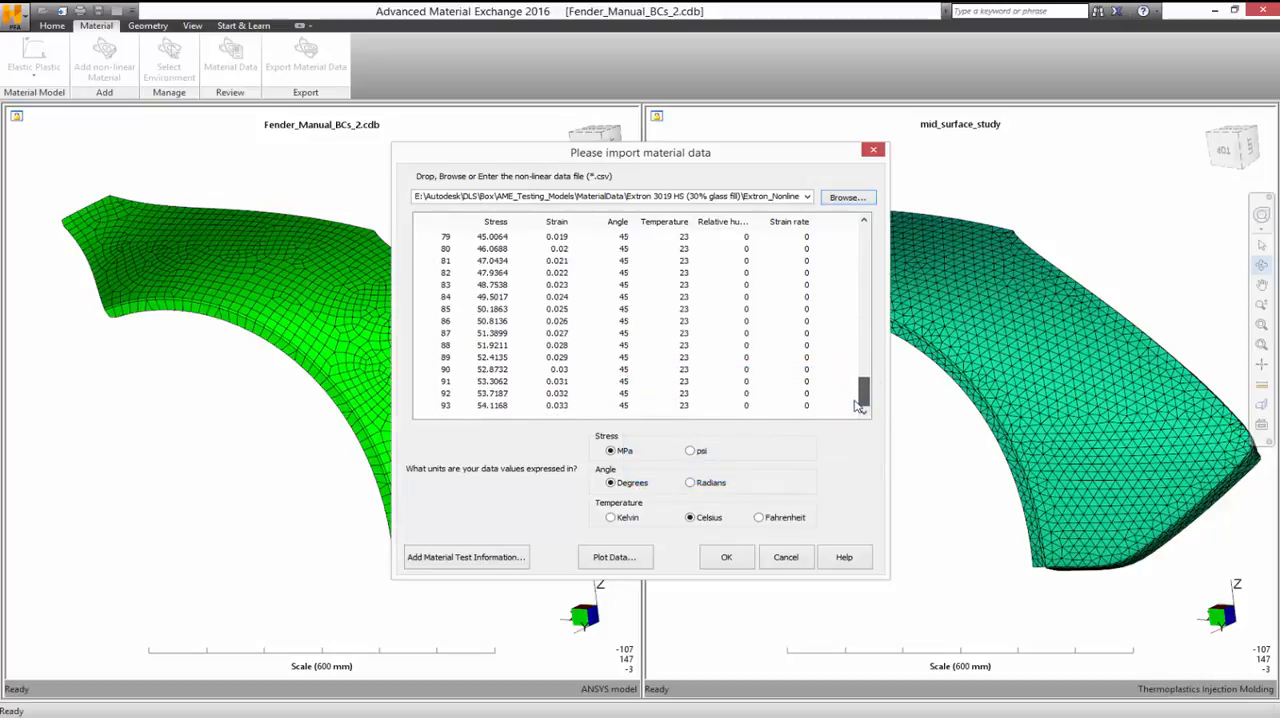
{"action": "left_click", "coordinate": [620, 557]}
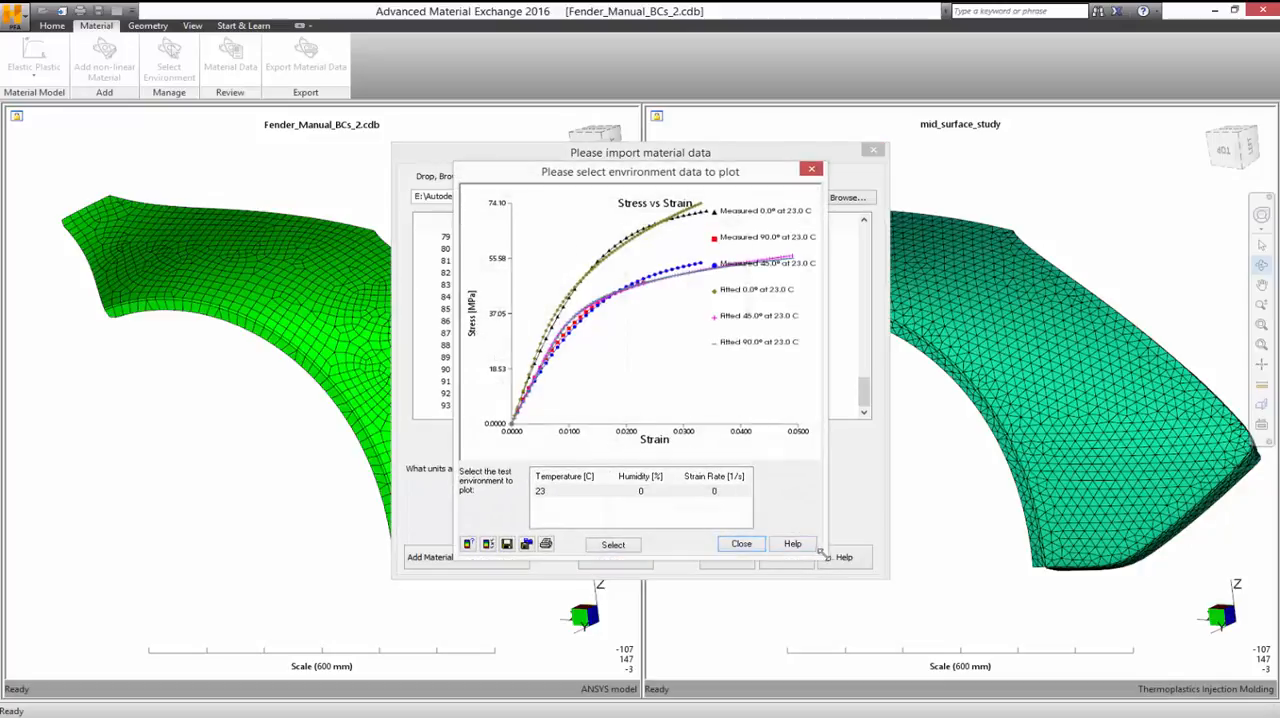
{"action": "left_click_drag", "start_coordinate": [824, 556], "coordinate": [1043, 652]}
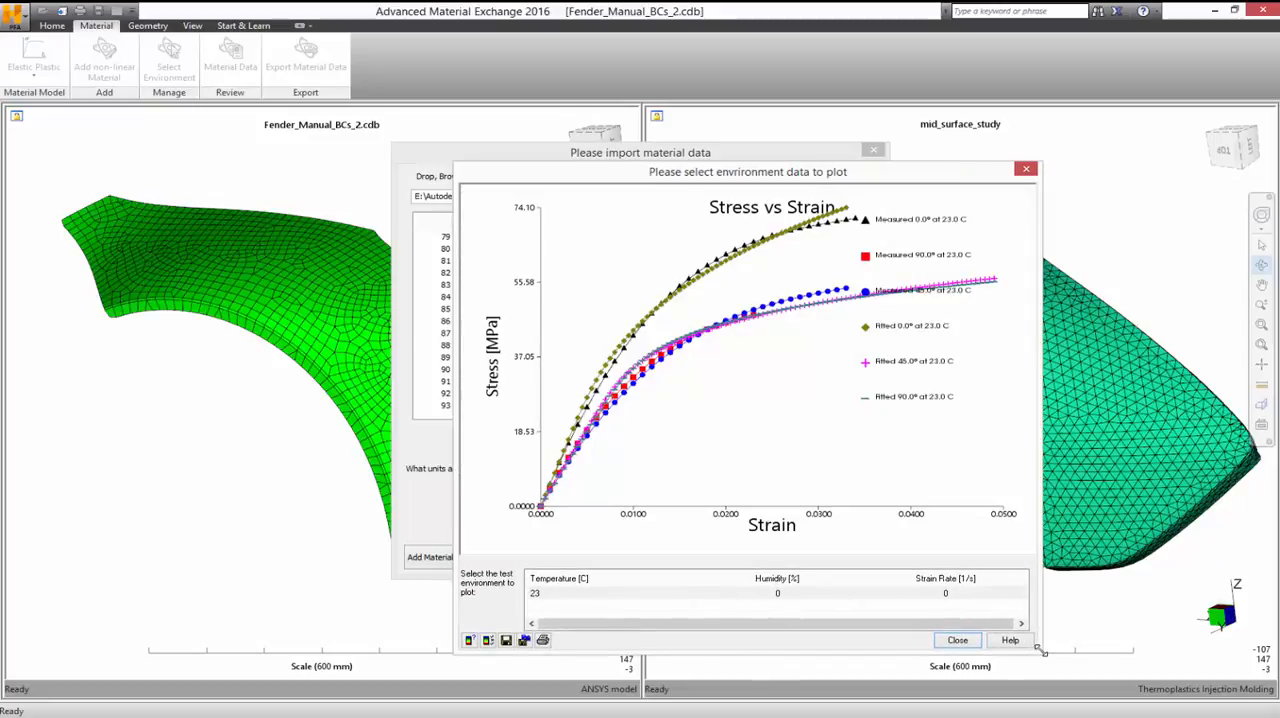
{"action": "left_click", "coordinate": [696, 587]}
{"action": "left_click", "coordinate": [962, 641]}
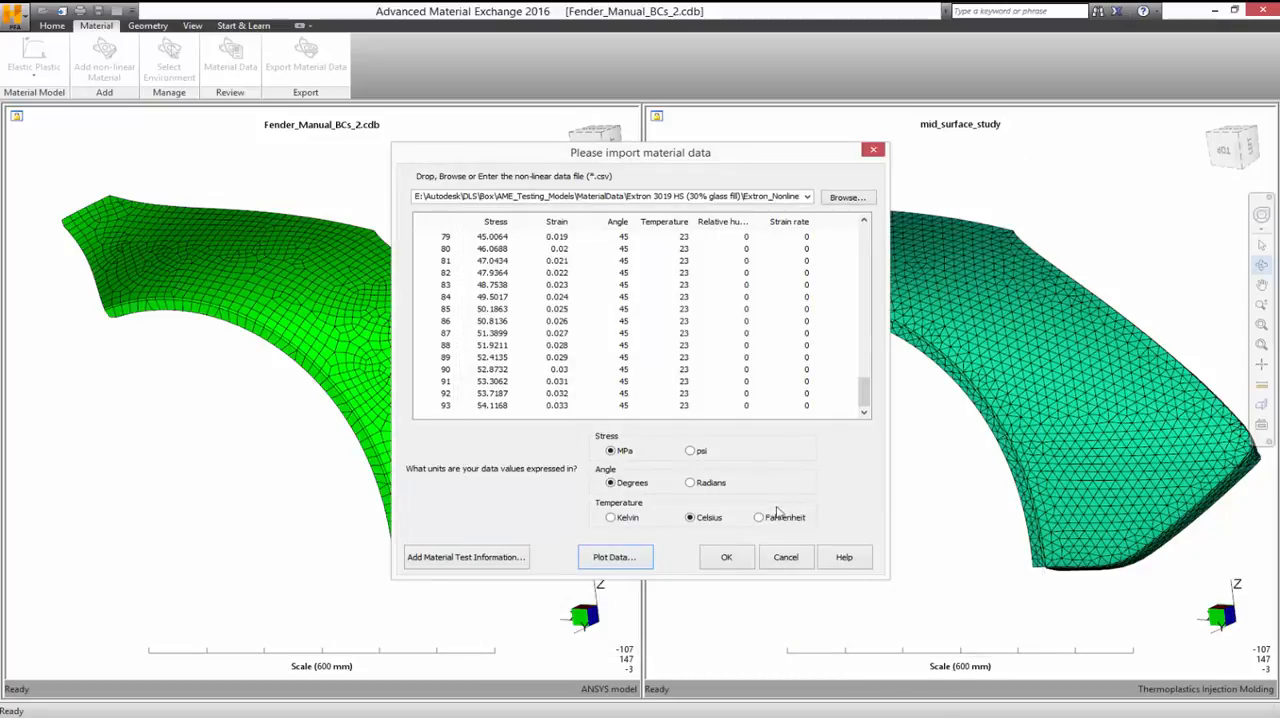
{"action": "left_click", "coordinate": [727, 557]}
Step: Export the mapped model to the ANSYS folder as Fender_Manual_BCs_2_AME.cdb, and select the matching .cdb and .sif files in File Explorer
{"action": "left_click", "coordinate": [52, 26]}
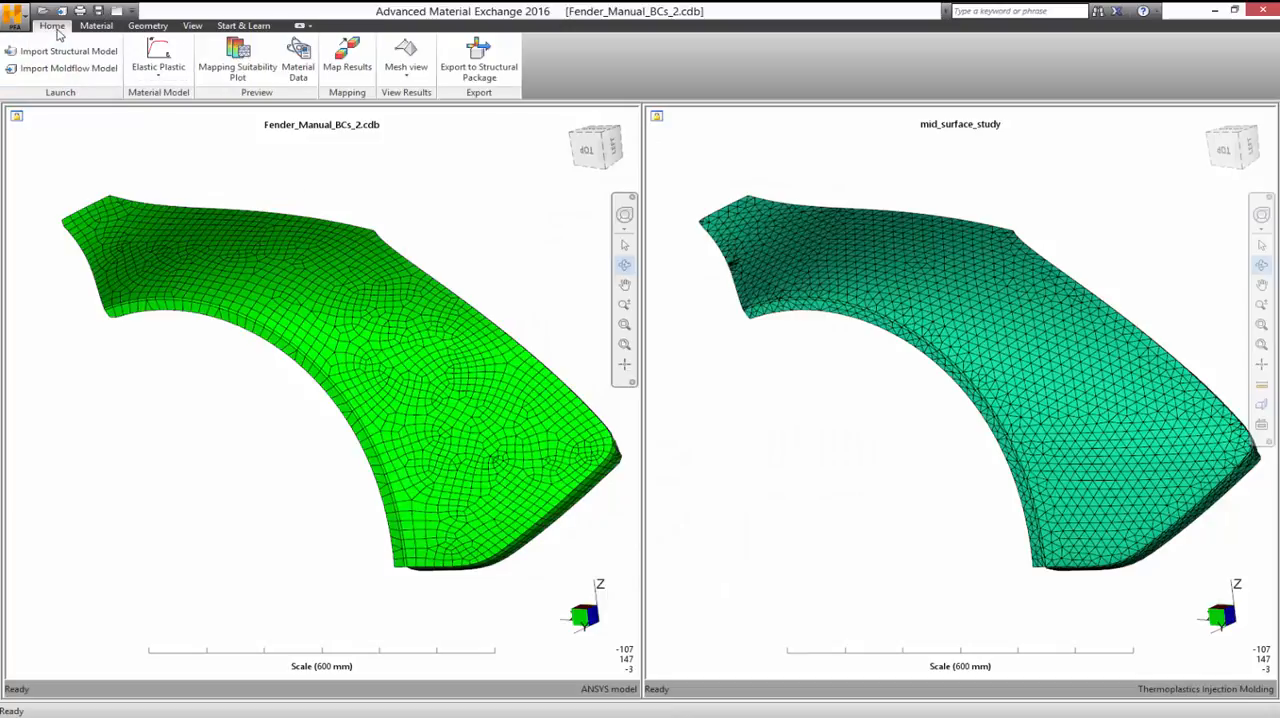
{"action": "left_click", "coordinate": [490, 67]}
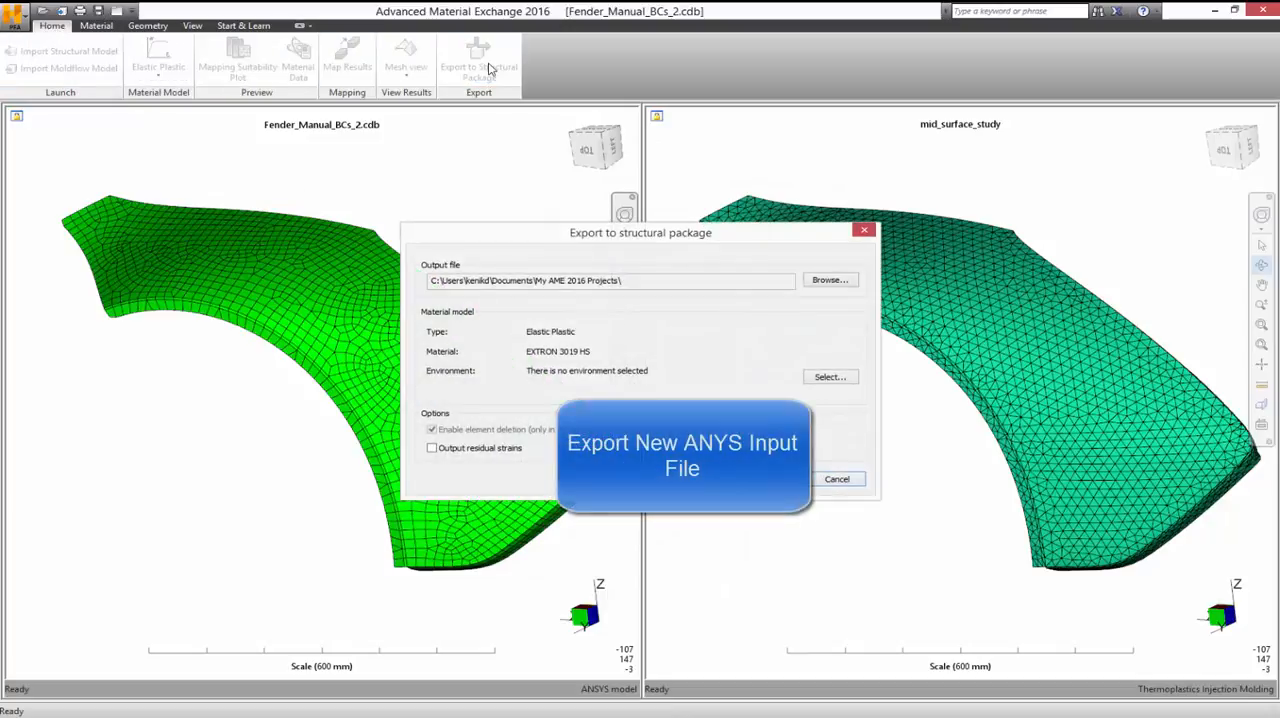
{"action": "left_click", "coordinate": [824, 285]}
{"action": "left_click", "coordinate": [604, 337]}
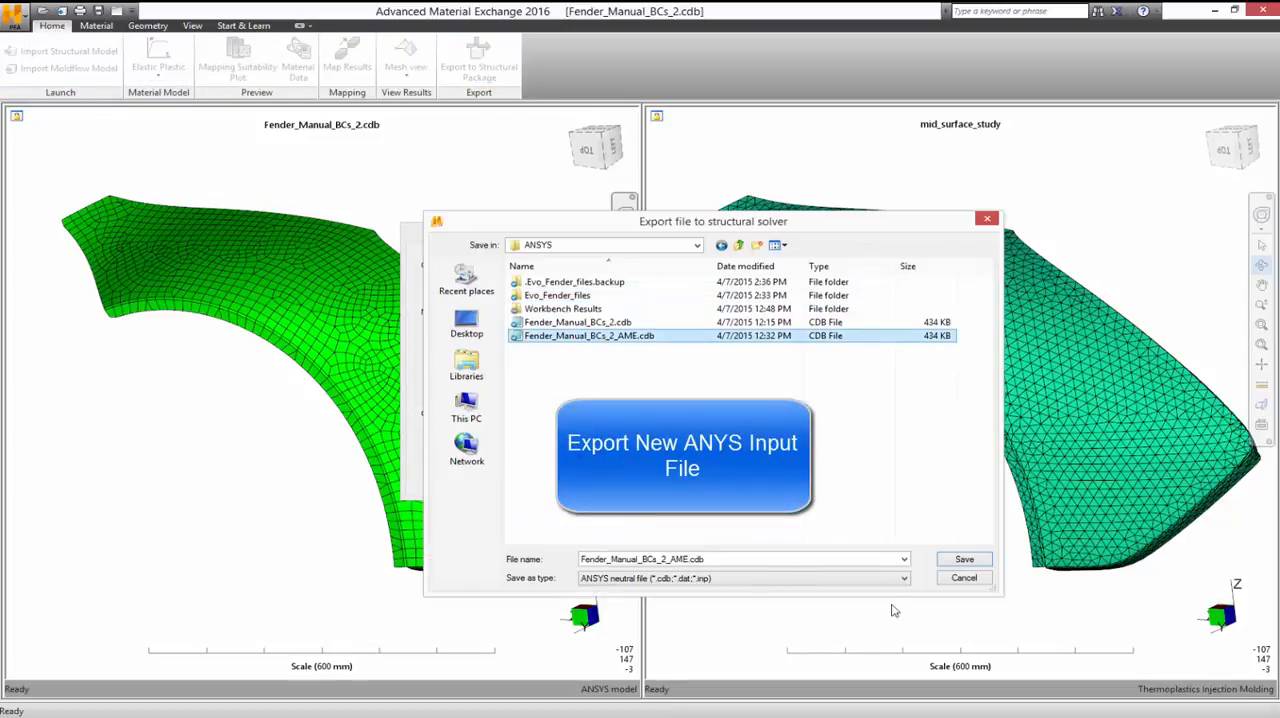
{"action": "left_click", "coordinate": [966, 560]}
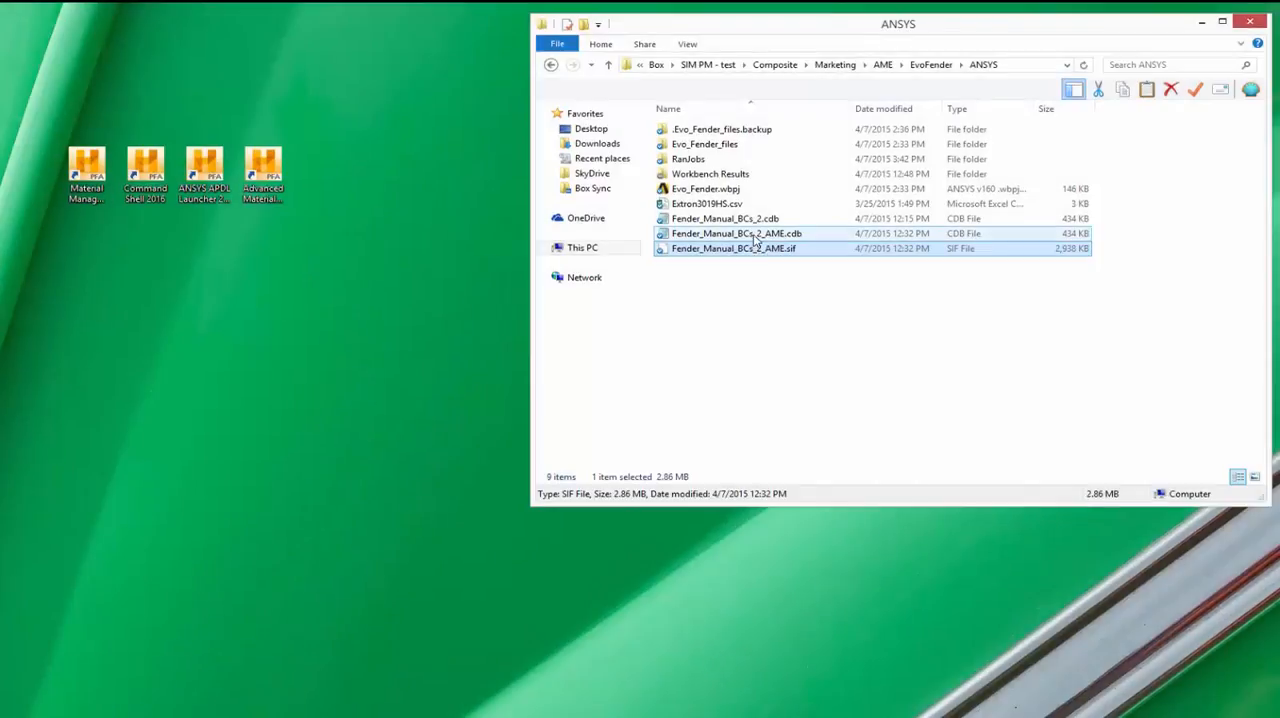
{"action": "left_click", "coordinate": [756, 236], "text": "ctrl"}
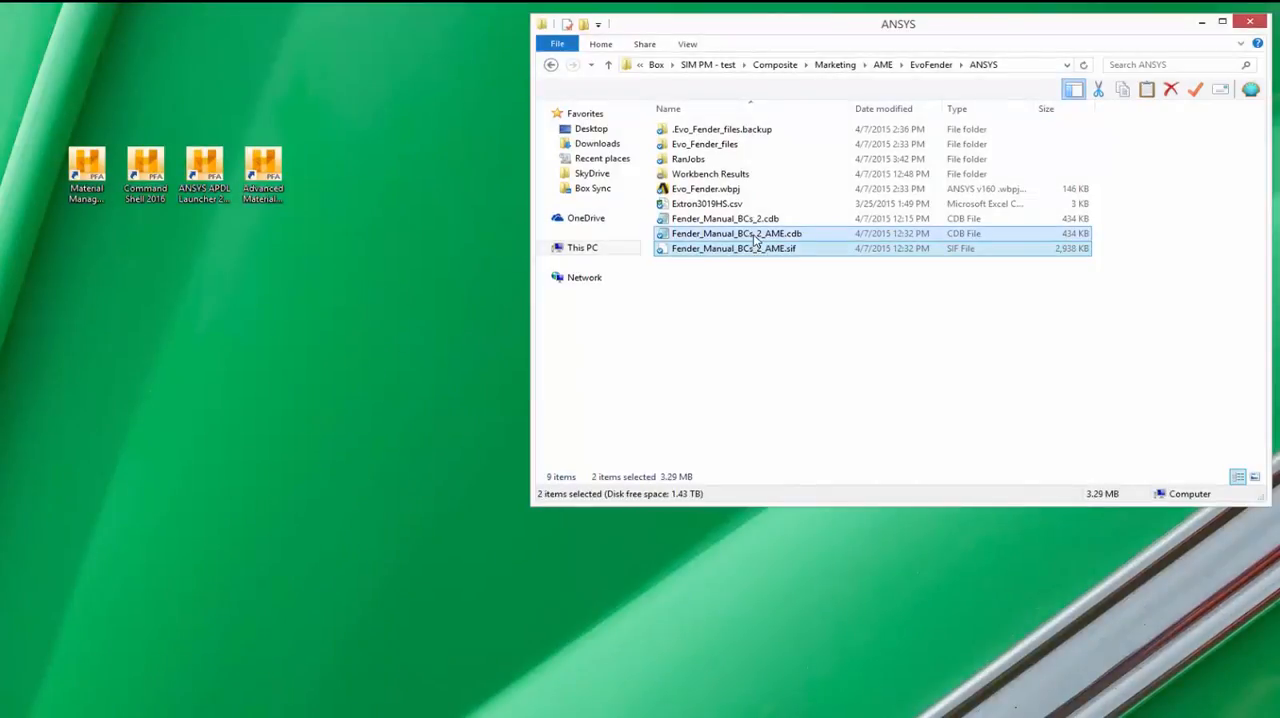
Step: Open the Helius Command Shell 2016 and change its working directory to the EvoFender\ANSYS folder on drive E
{"action": "double_click", "coordinate": [145, 170]}
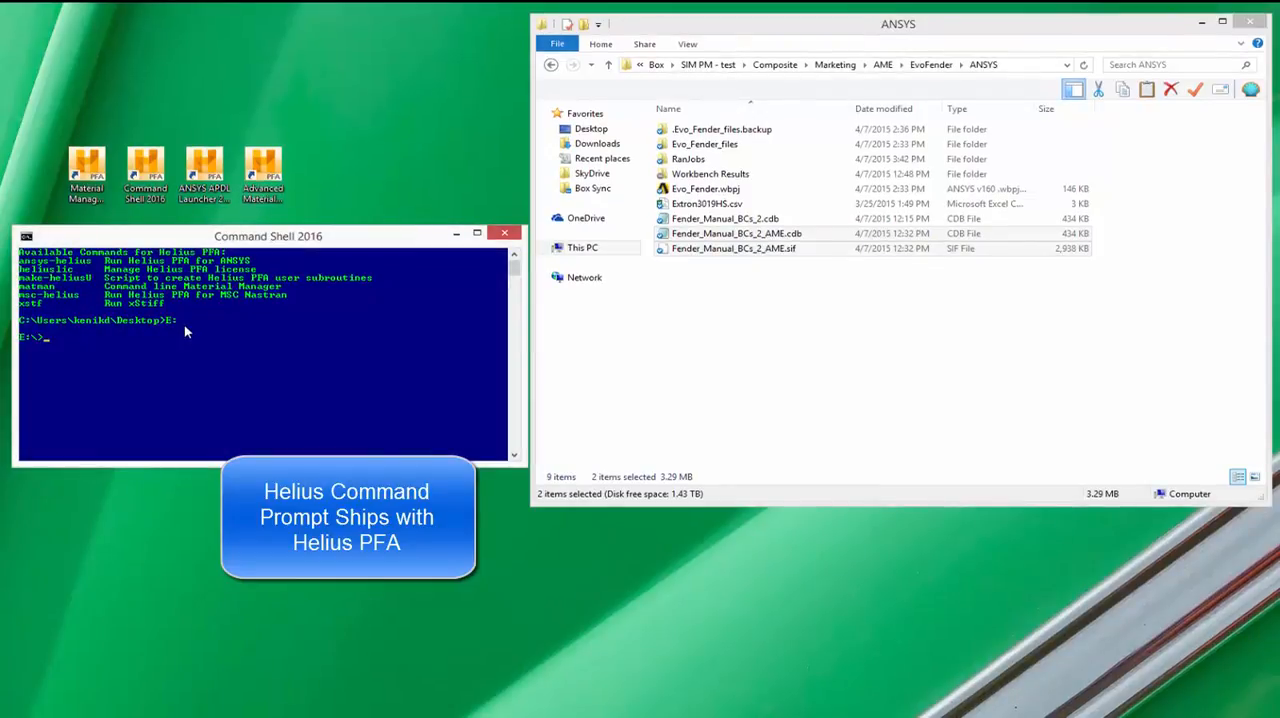
{"action": "left_click", "coordinate": [1006, 64]}
{"action": "right_click", "coordinate": [1008, 64]}
{"action": "left_click", "coordinate": [1042, 108]}
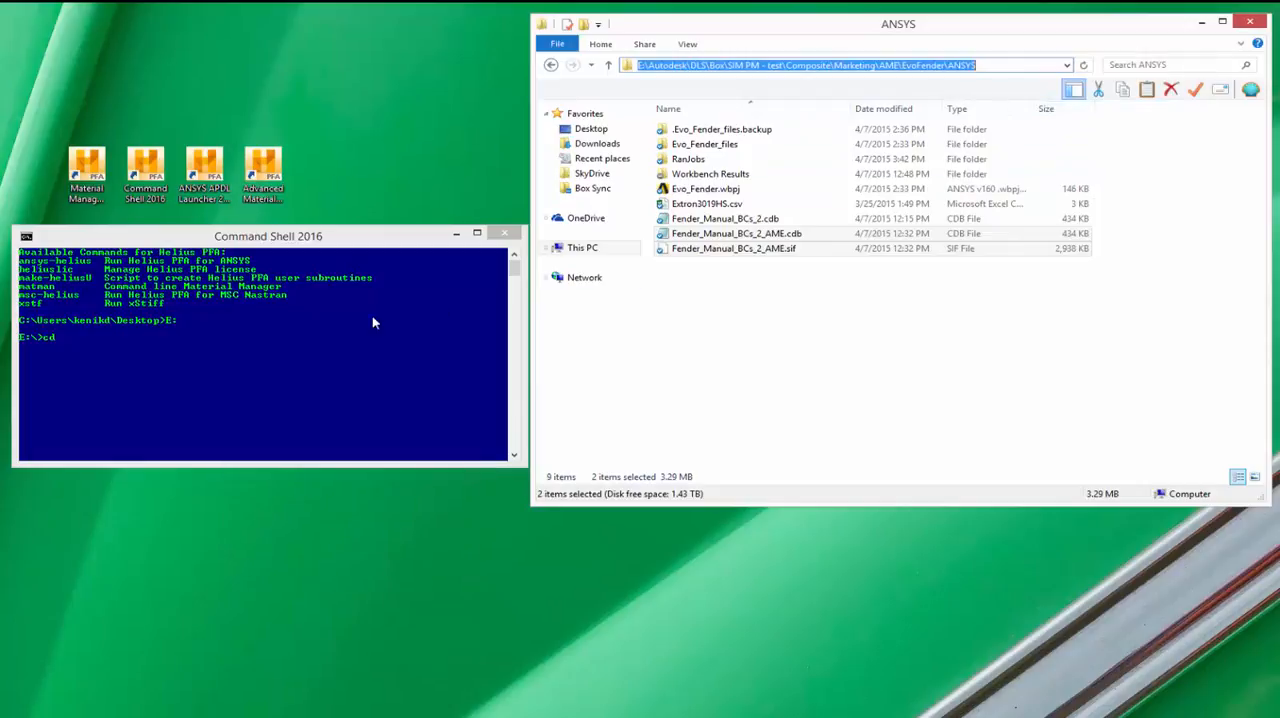
{"action": "left_click", "coordinate": [329, 334]}
{"action": "right_click", "coordinate": [328, 330]}
{"action": "left_click", "coordinate": [349, 367]}
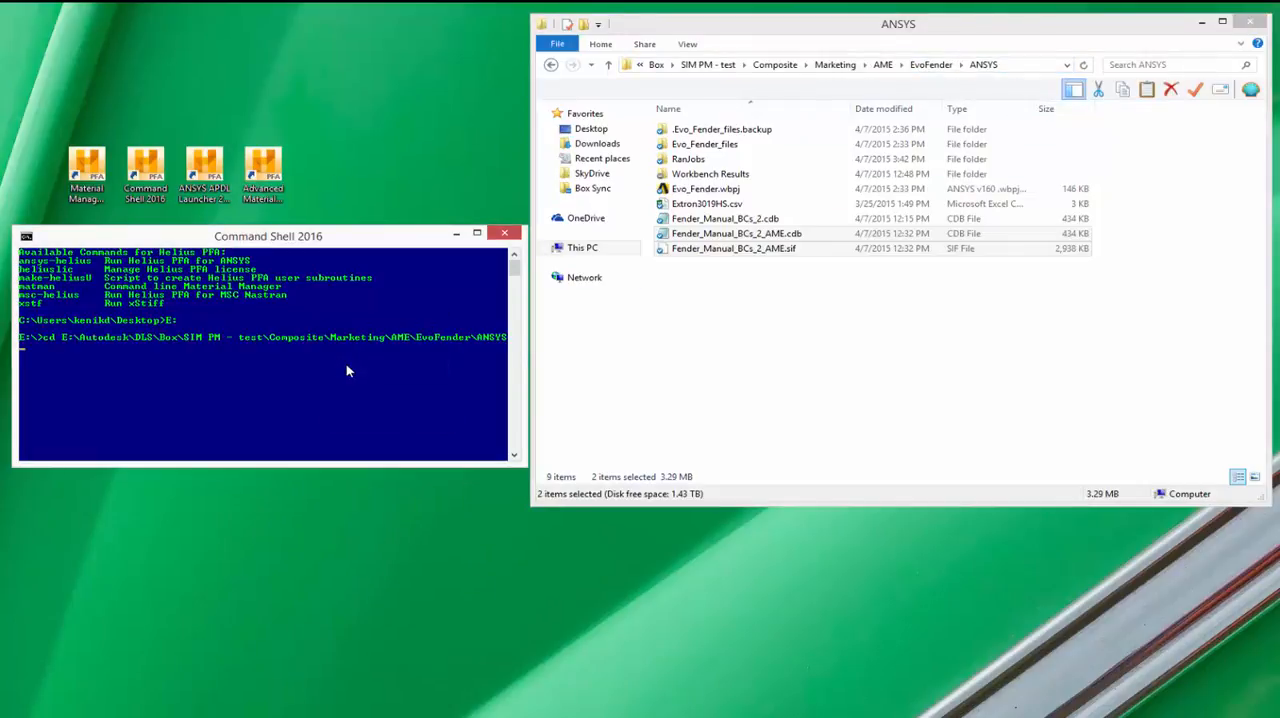
{"action": "key", "text": "Return"}
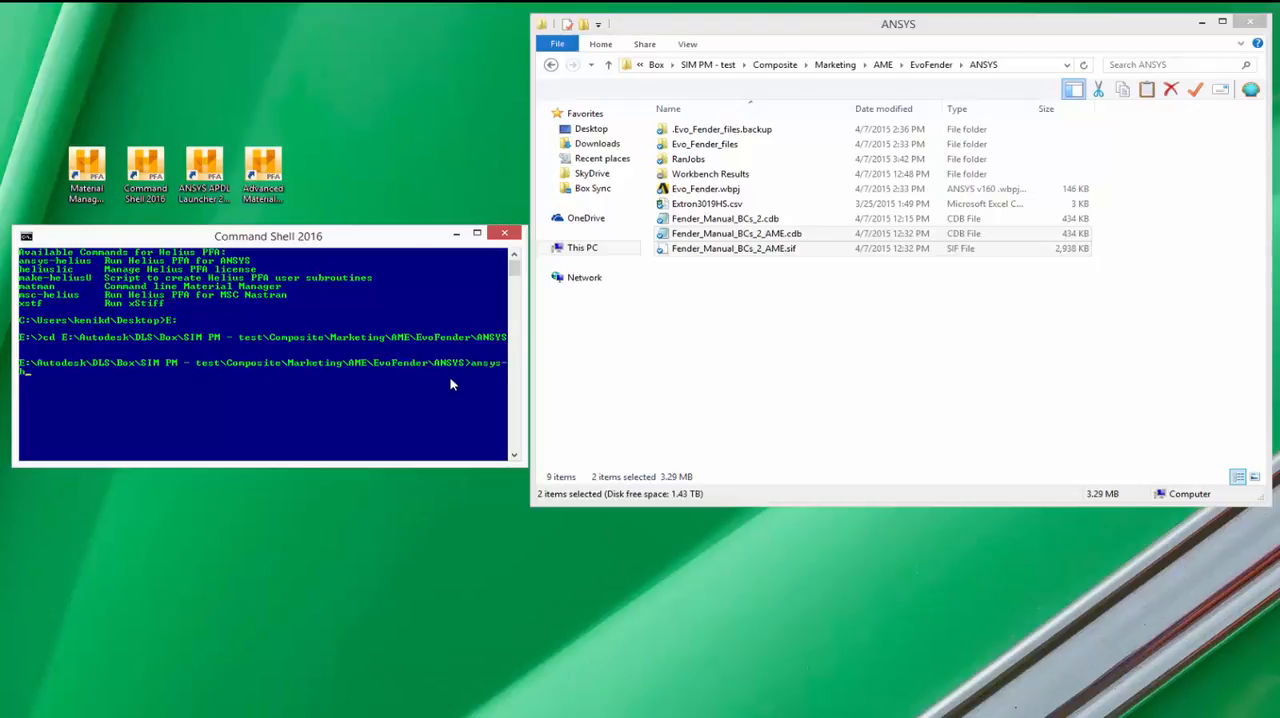
Step: Display and highlight the ansys-helius usage syntax, and compose the ansys-helius command for version 150 with the fender .cdb input file
{"action": "type", "text": "ansys-helius"}
{"action": "key", "text": "Return"}
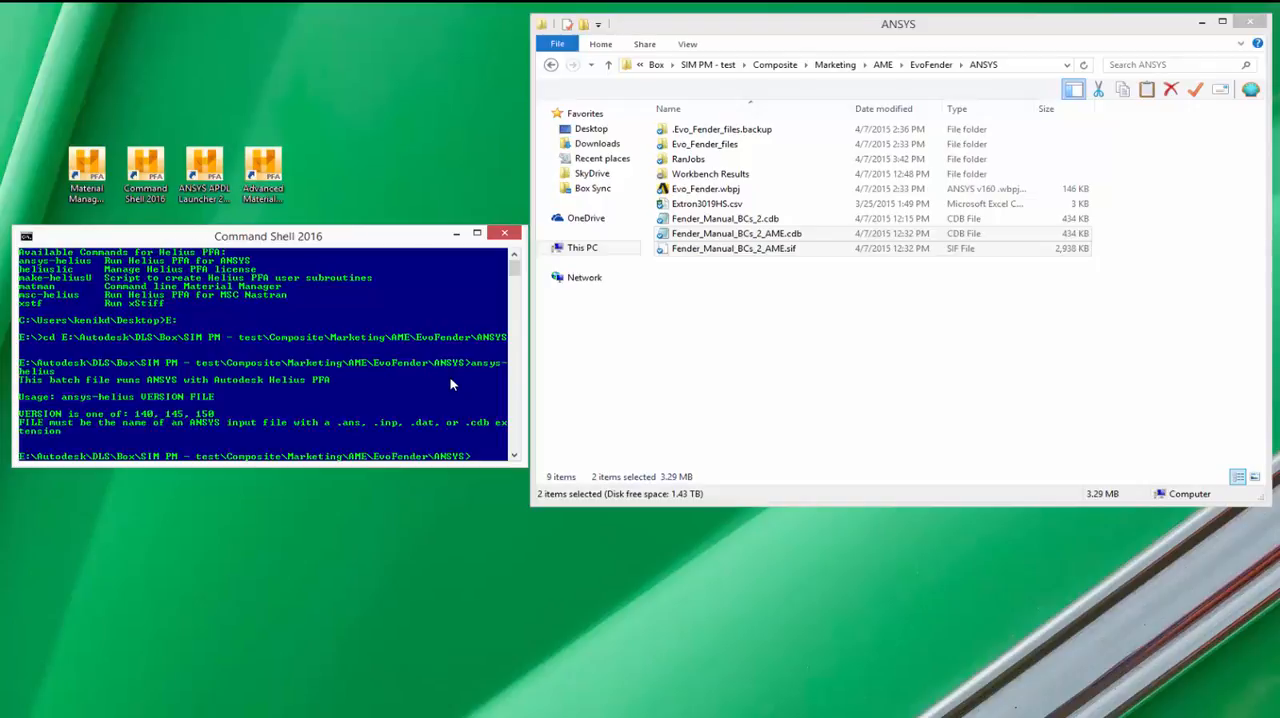
{"action": "right_click", "coordinate": [450, 384]}
{"action": "left_click", "coordinate": [466, 389]}
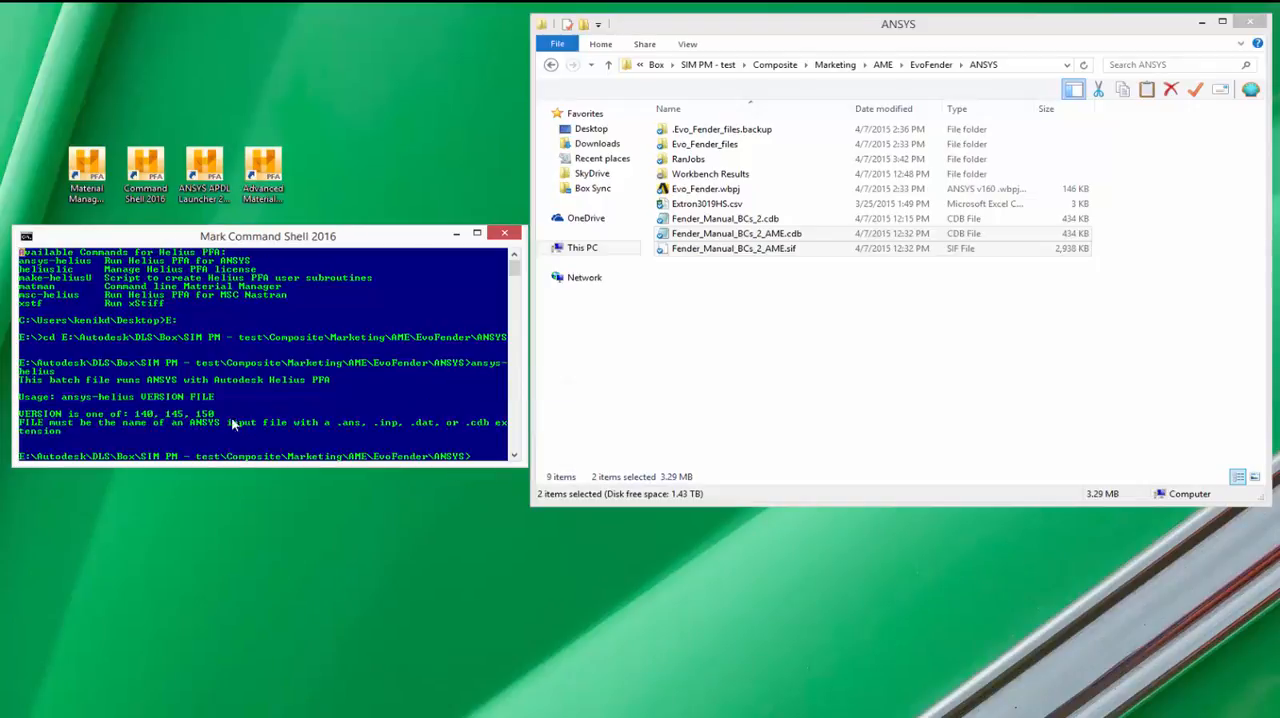
{"action": "left_click", "coordinate": [211, 399]}
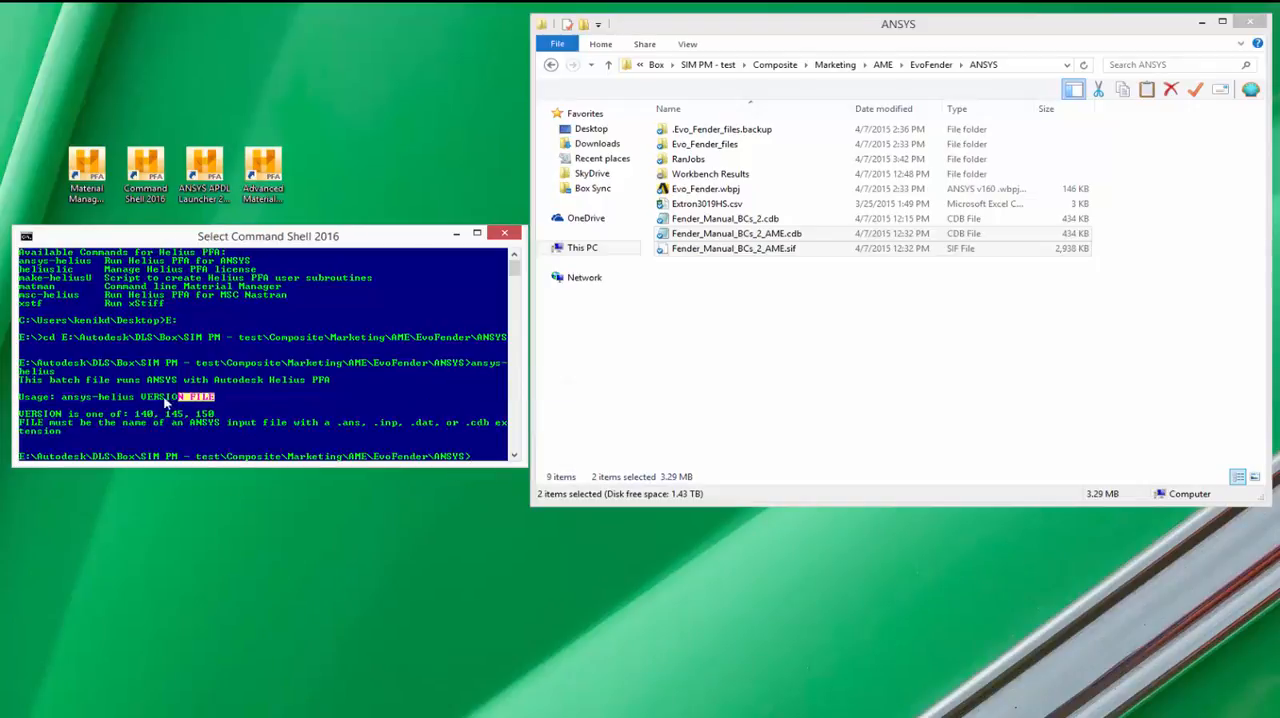
{"action": "left_click_drag", "start_coordinate": [166, 400], "coordinate": [64, 402]}
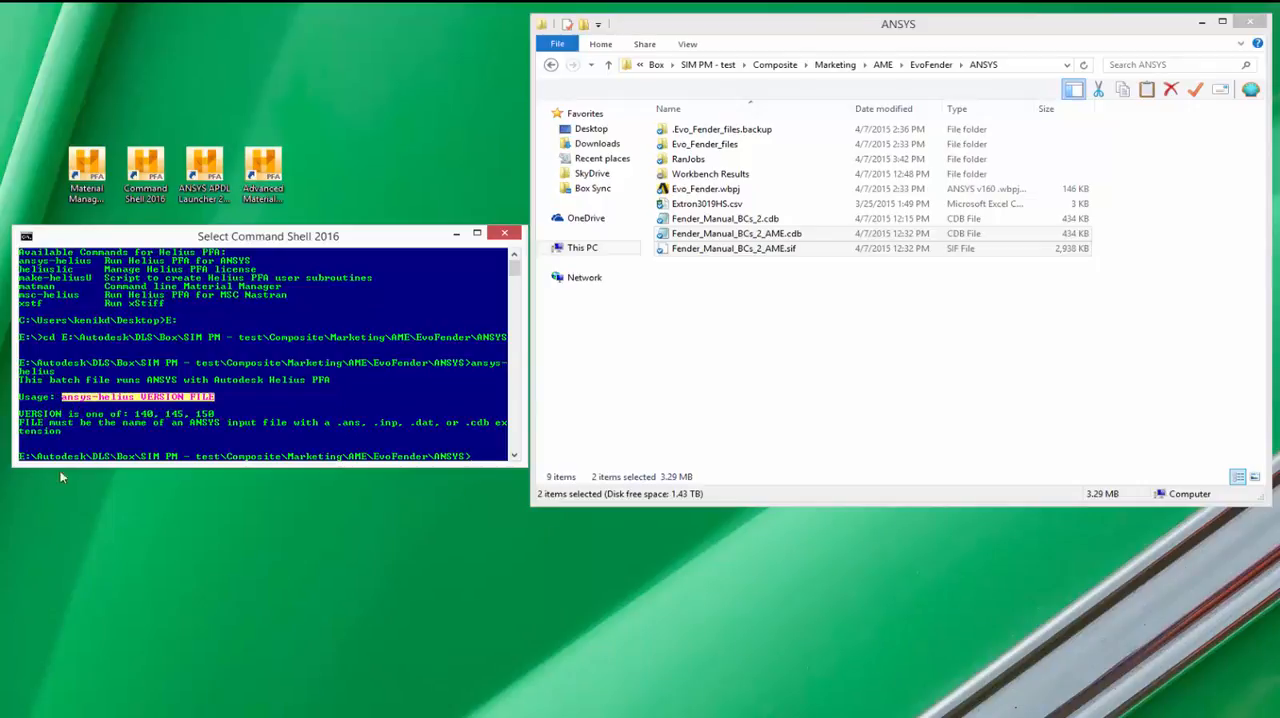
{"action": "key", "text": "Return"}
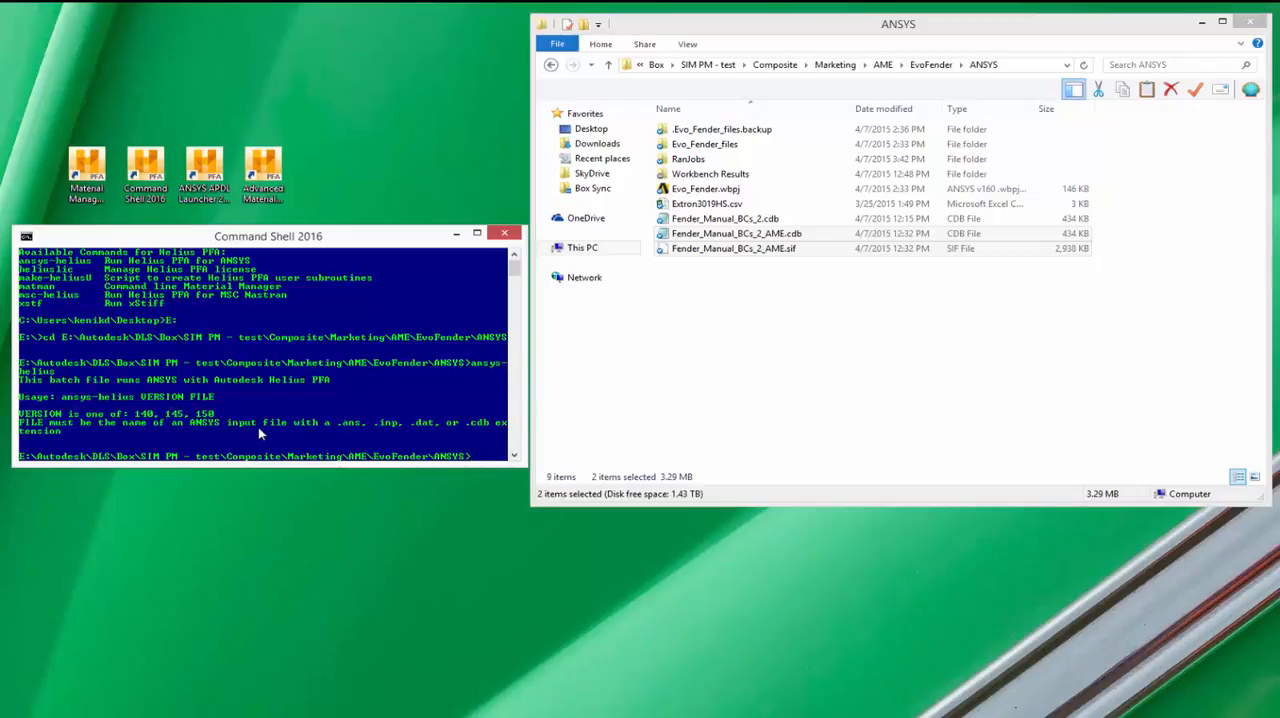
{"action": "right_click", "coordinate": [258, 433]}
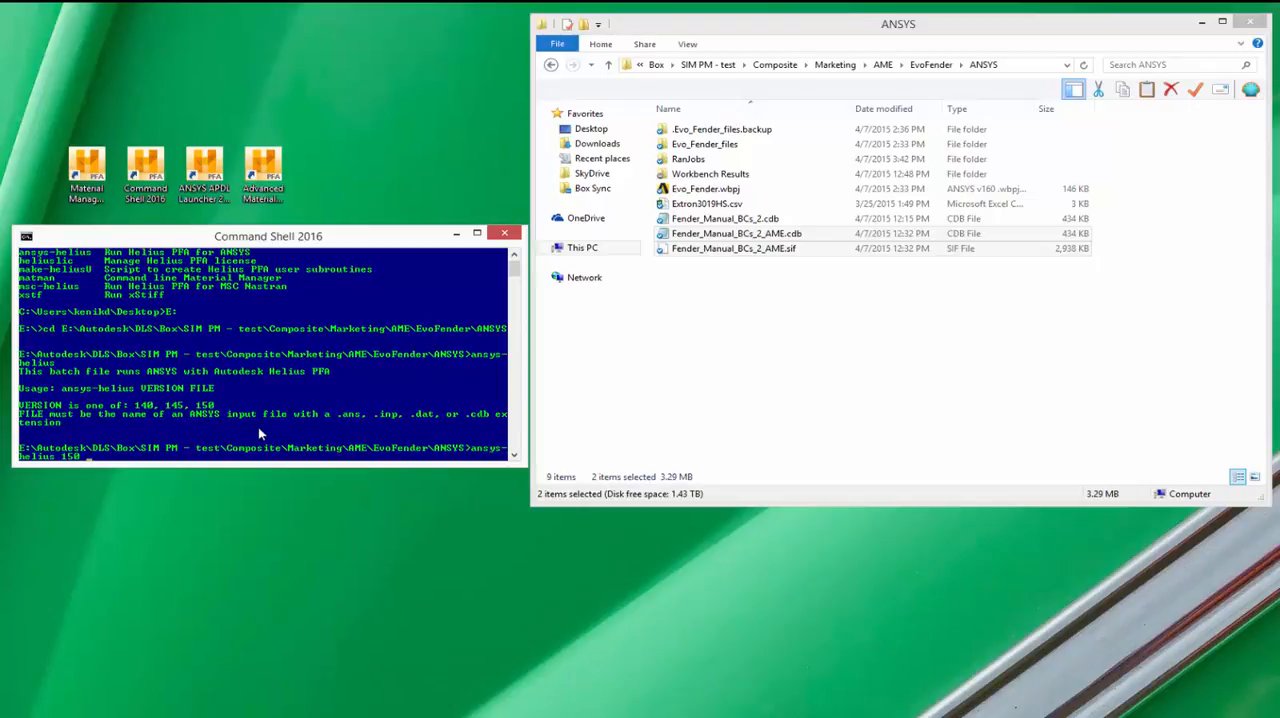
{"action": "type", "text": "150 Fender_Manual_BCs_2.cdb"}
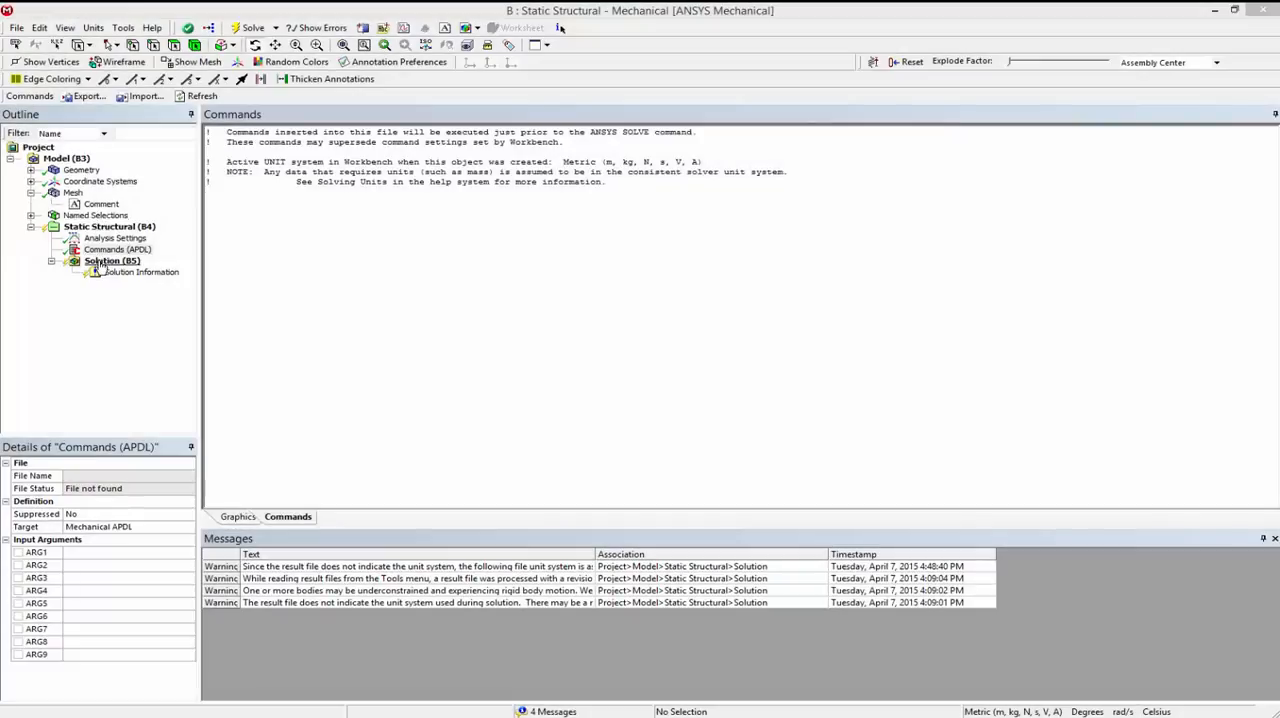
Step: Switch to ANSYS Mechanical and read Fender_Manual_BCs_2_AME.rst from RanJobs into the Solution, using the Metric (m, kg, N, s, V, A) unit system
{"action": "left_click", "coordinate": [100, 261]}
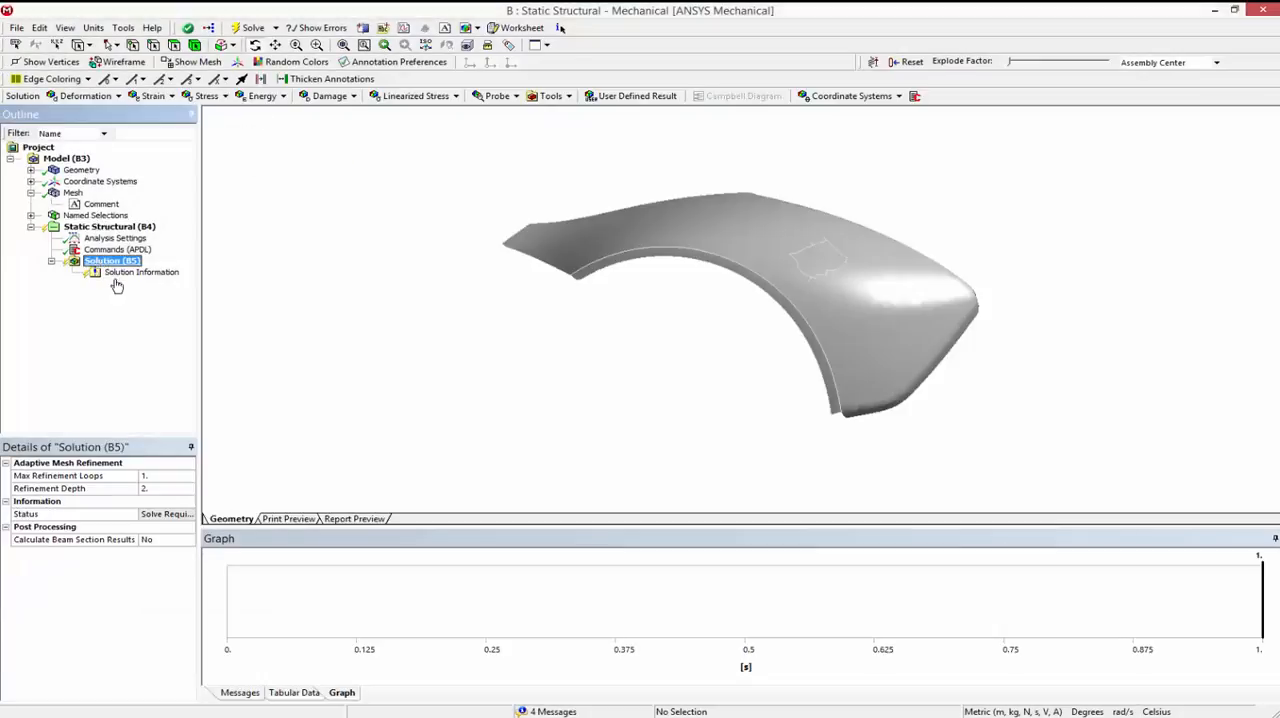
{"action": "left_click_drag", "start_coordinate": [719, 370], "coordinate": [627, 378]}
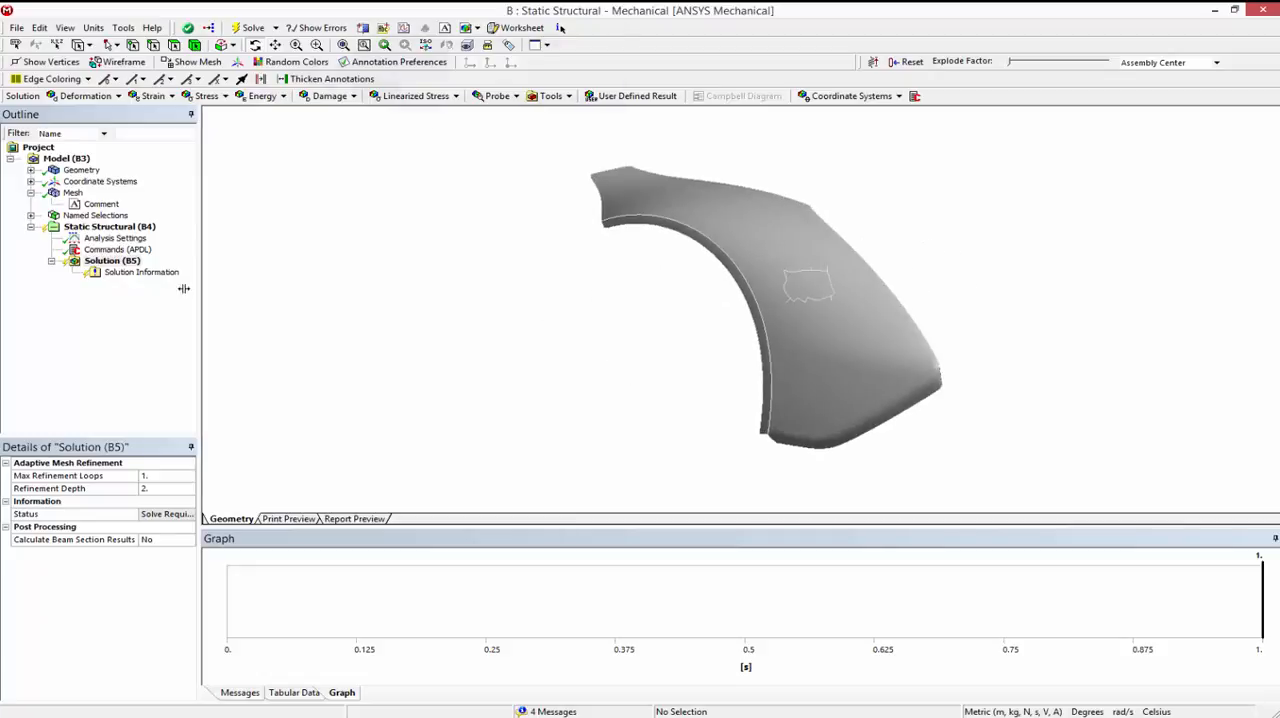
{"action": "left_click", "coordinate": [123, 27]}
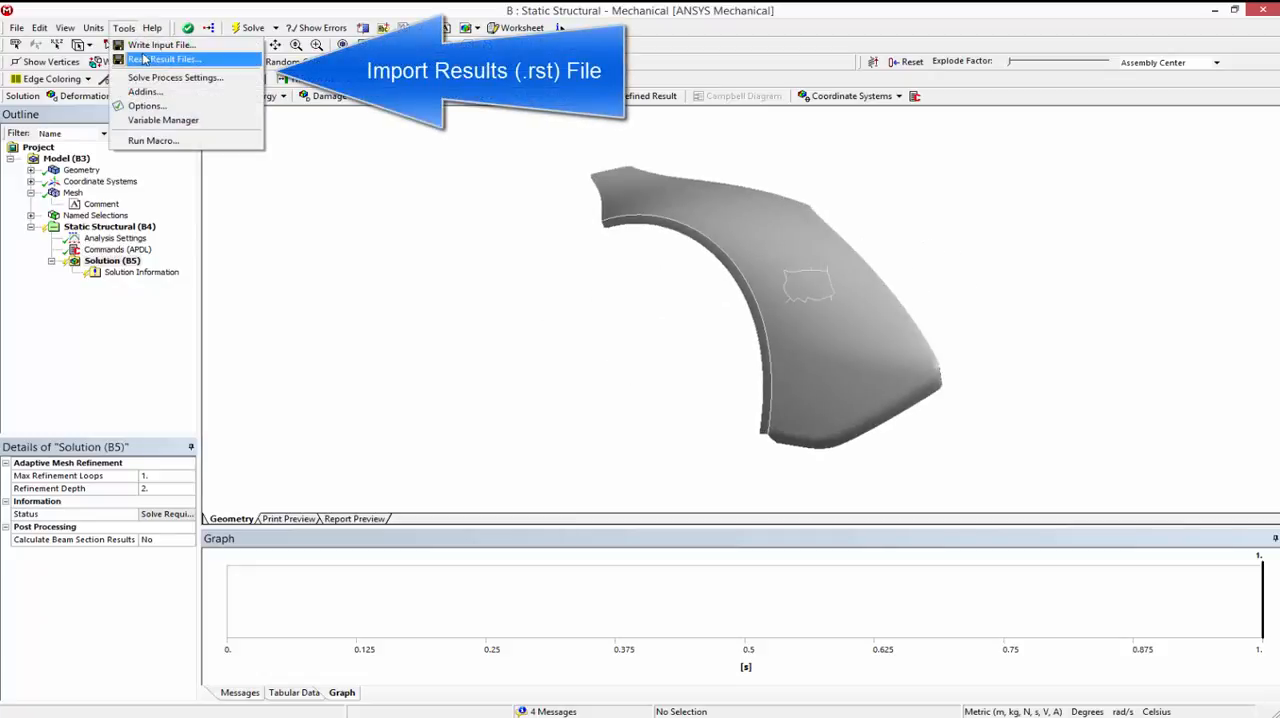
{"action": "left_click", "coordinate": [189, 62]}
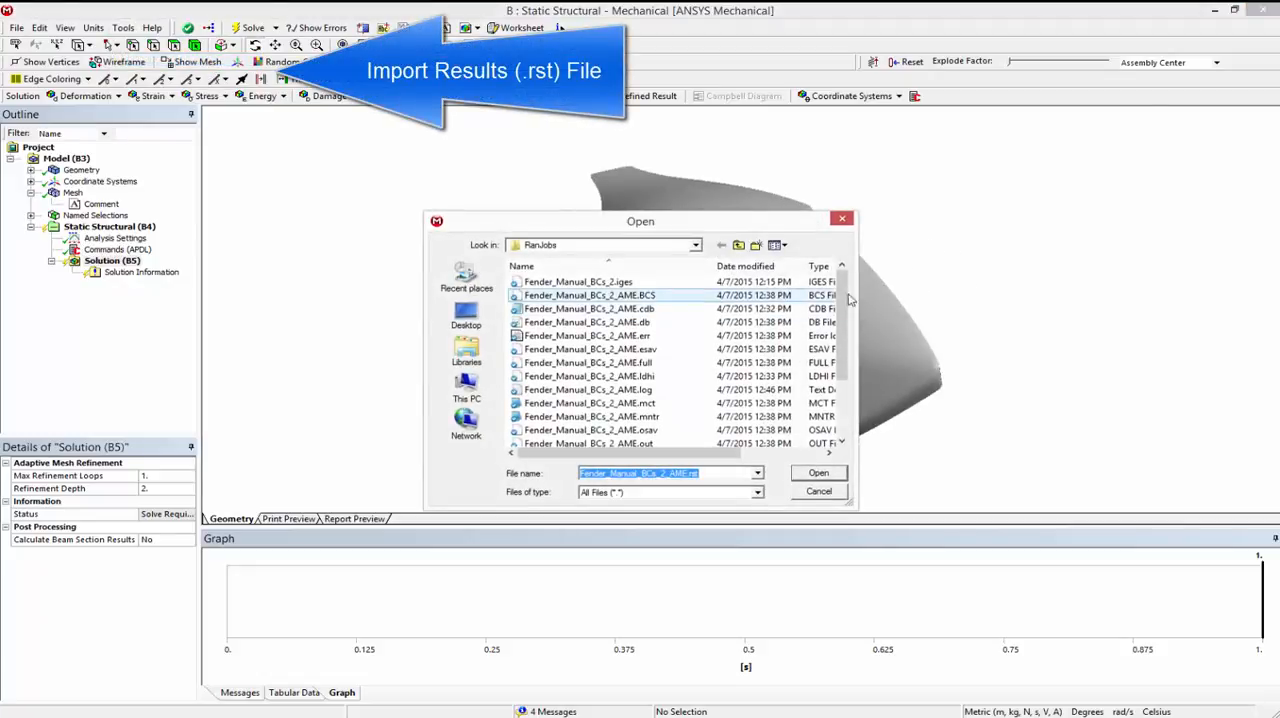
{"action": "left_click_drag", "start_coordinate": [849, 313], "coordinate": [849, 368]}
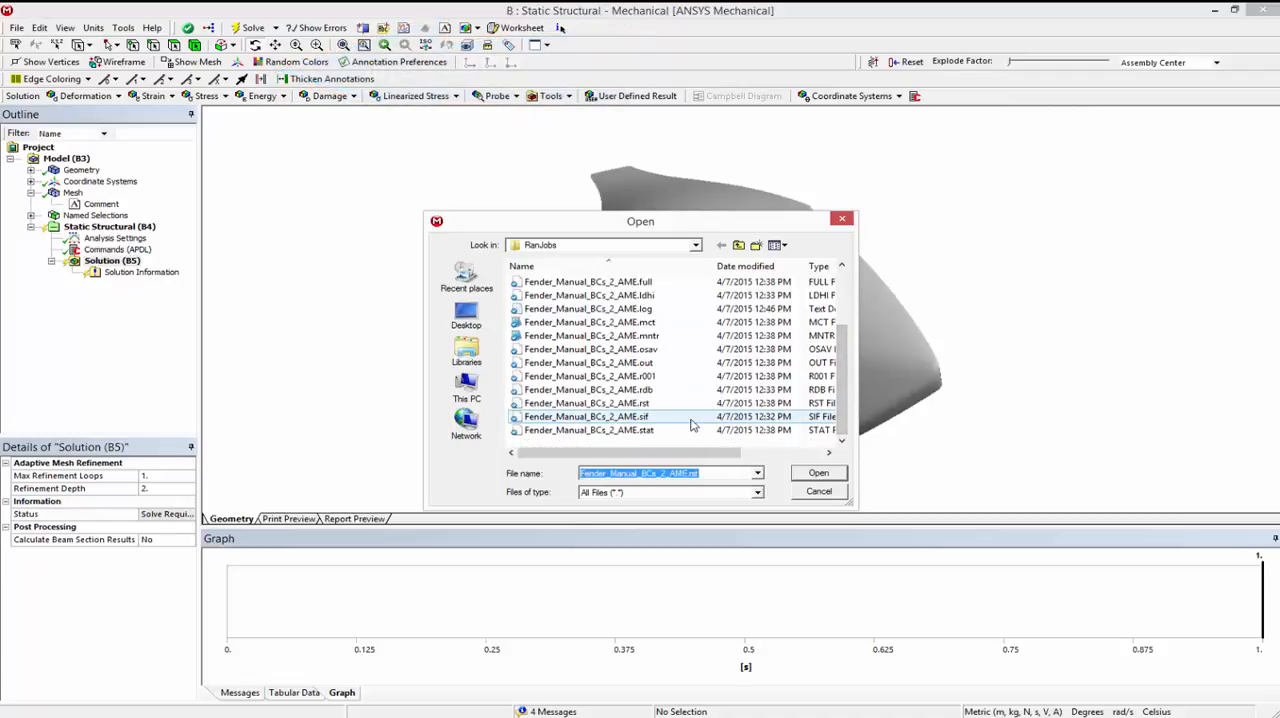
{"action": "left_click", "coordinate": [690, 416]}
{"action": "left_click", "coordinate": [818, 473]}
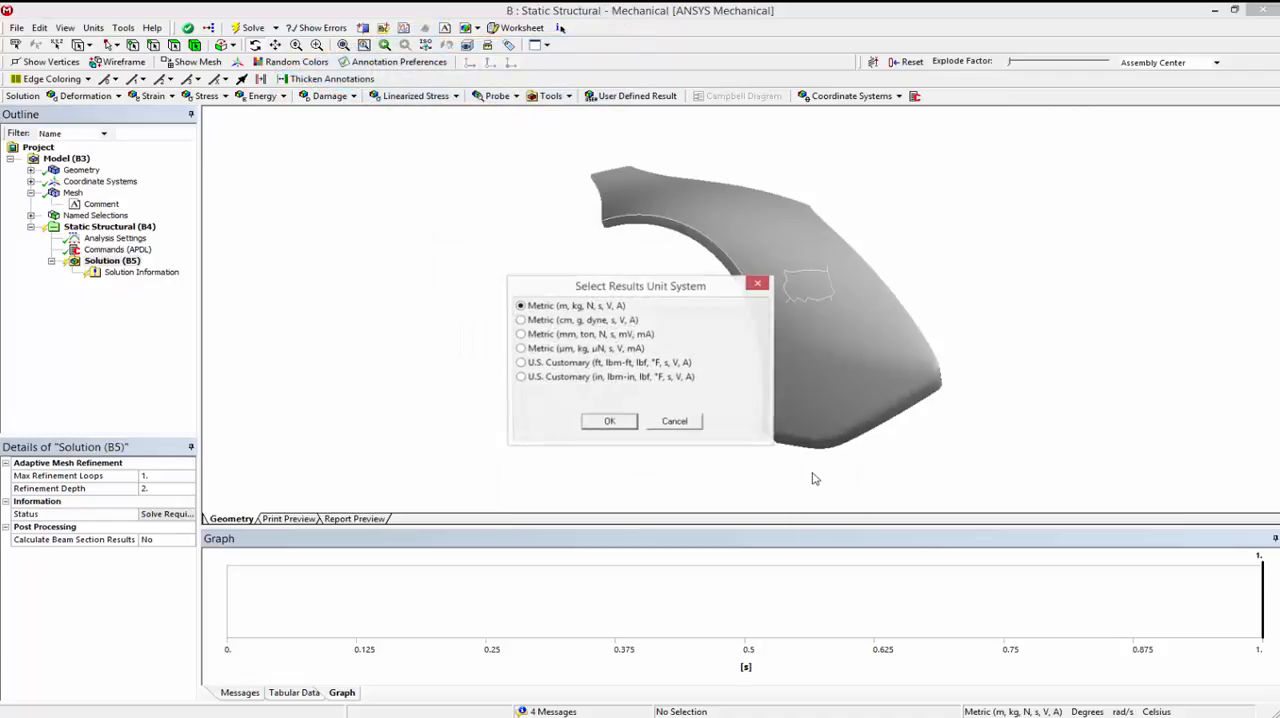
{"action": "left_click", "coordinate": [609, 422]}
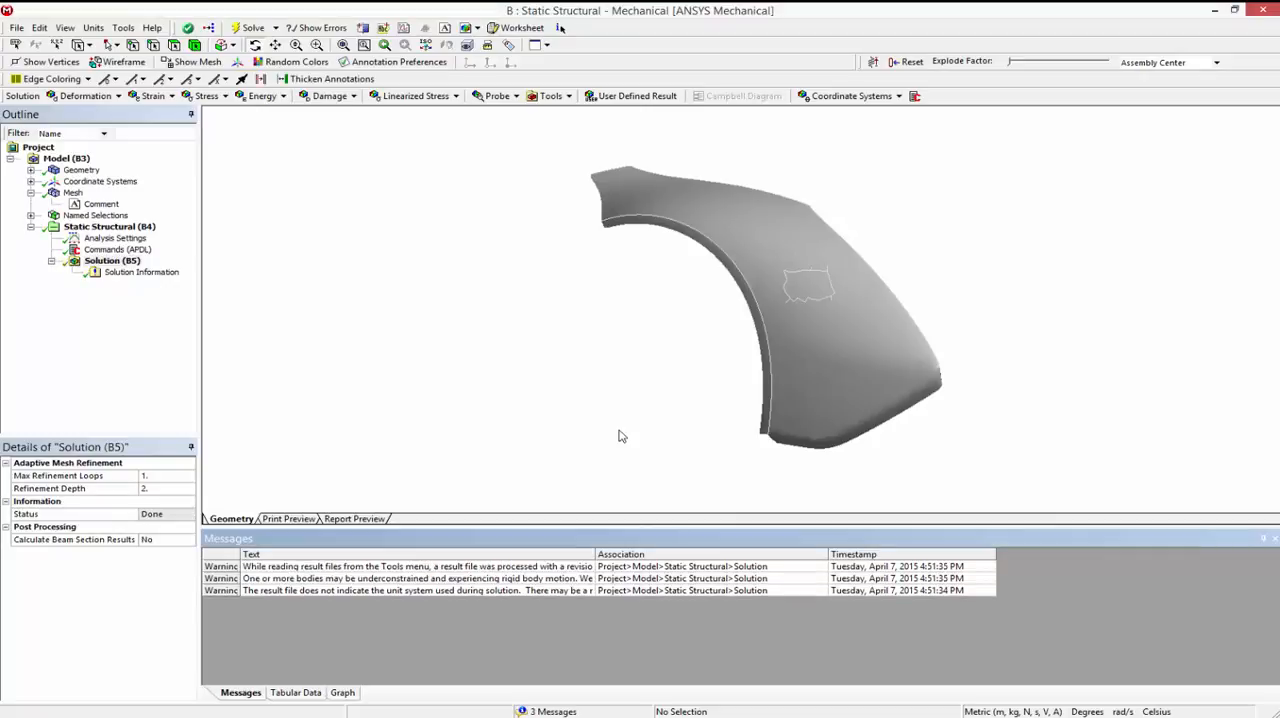
Step: Add a User Defined Result to the Solution with the expression svar11 and evaluate it
{"action": "mouse_move", "coordinate": [662, 400]}
{"action": "left_mouse_down"}
{"action": "mouse_move", "coordinate": [829, 386]}
{"action": "mouse_move", "coordinate": [780, 386]}
{"action": "mouse_move", "coordinate": [765, 418]}
{"action": "left_mouse_up"}
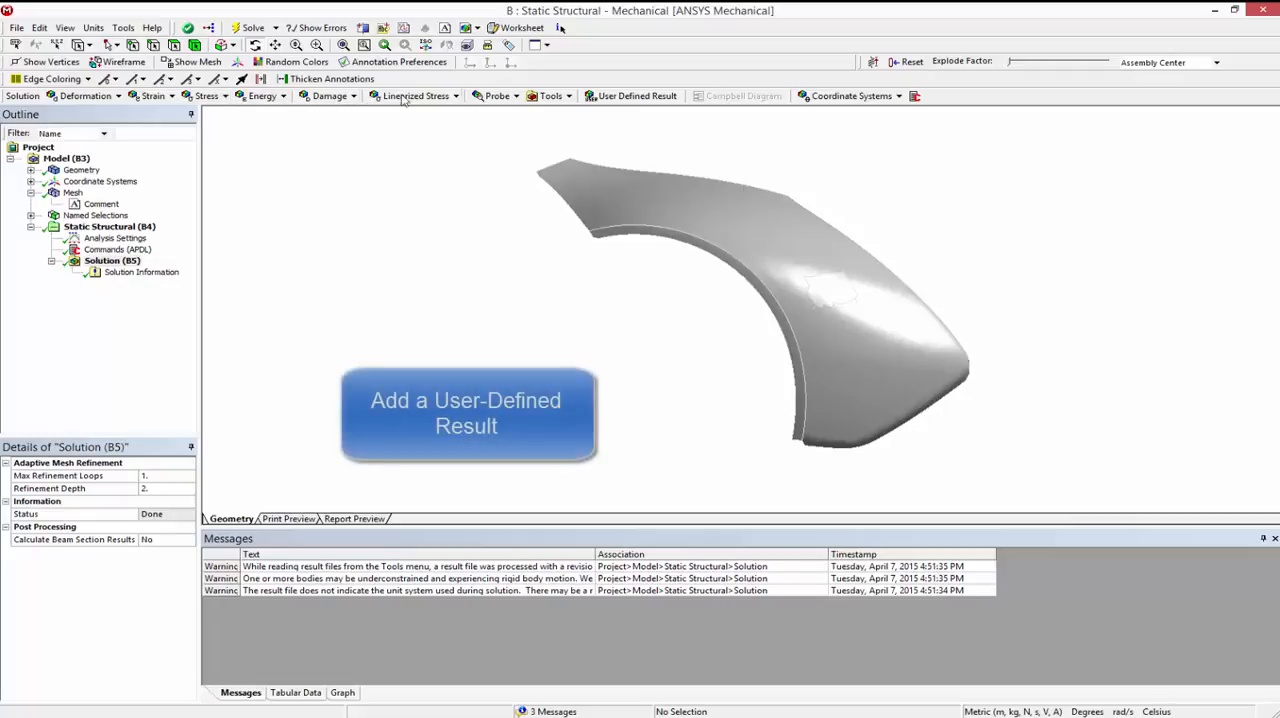
{"action": "left_click", "coordinate": [619, 97]}
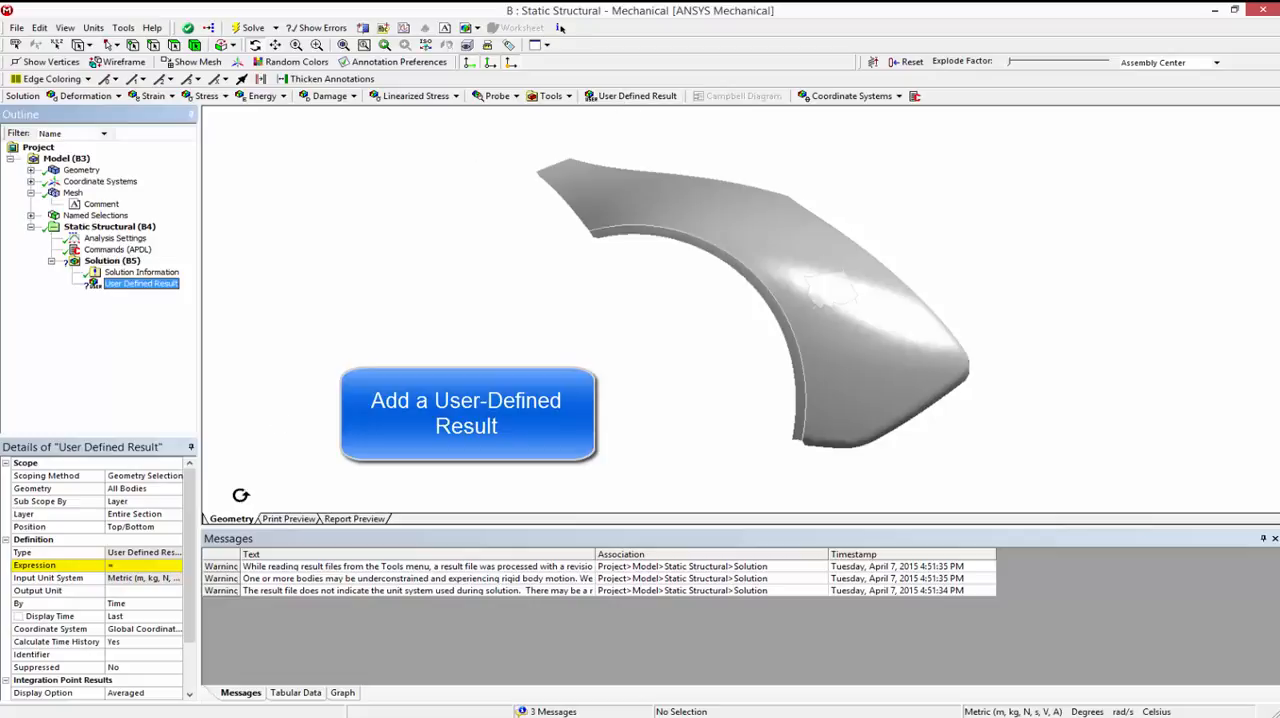
{"action": "left_click", "coordinate": [143, 565]}
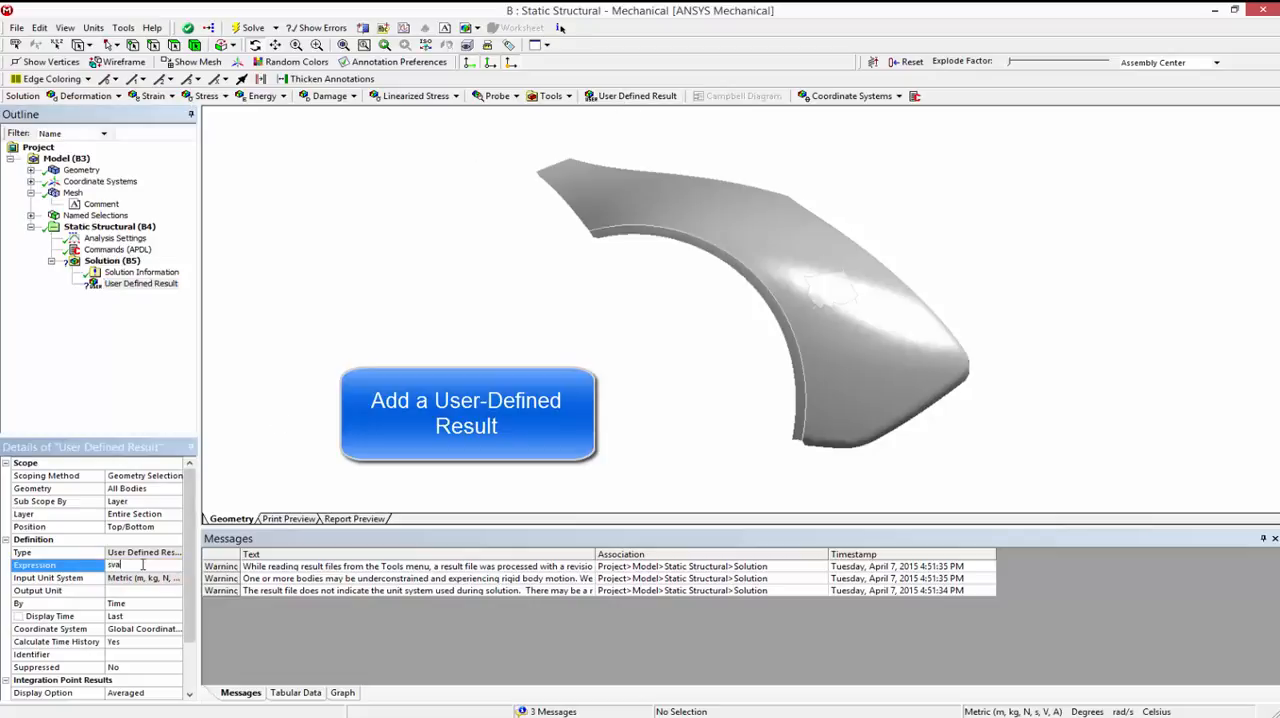
{"action": "type", "text": "svar11"}
{"action": "key", "text": "Return"}
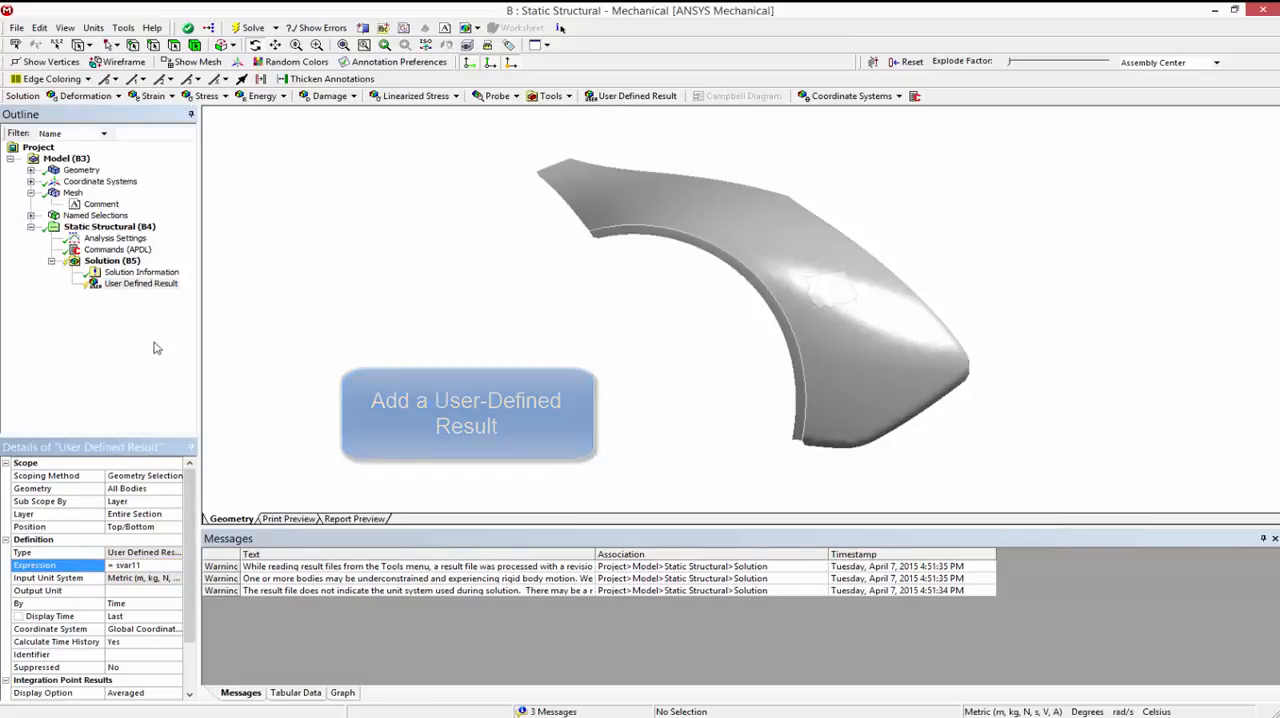
{"action": "left_click", "coordinate": [140, 284]}
{"action": "right_click", "coordinate": [140, 284]}
{"action": "left_click", "coordinate": [150, 309]}
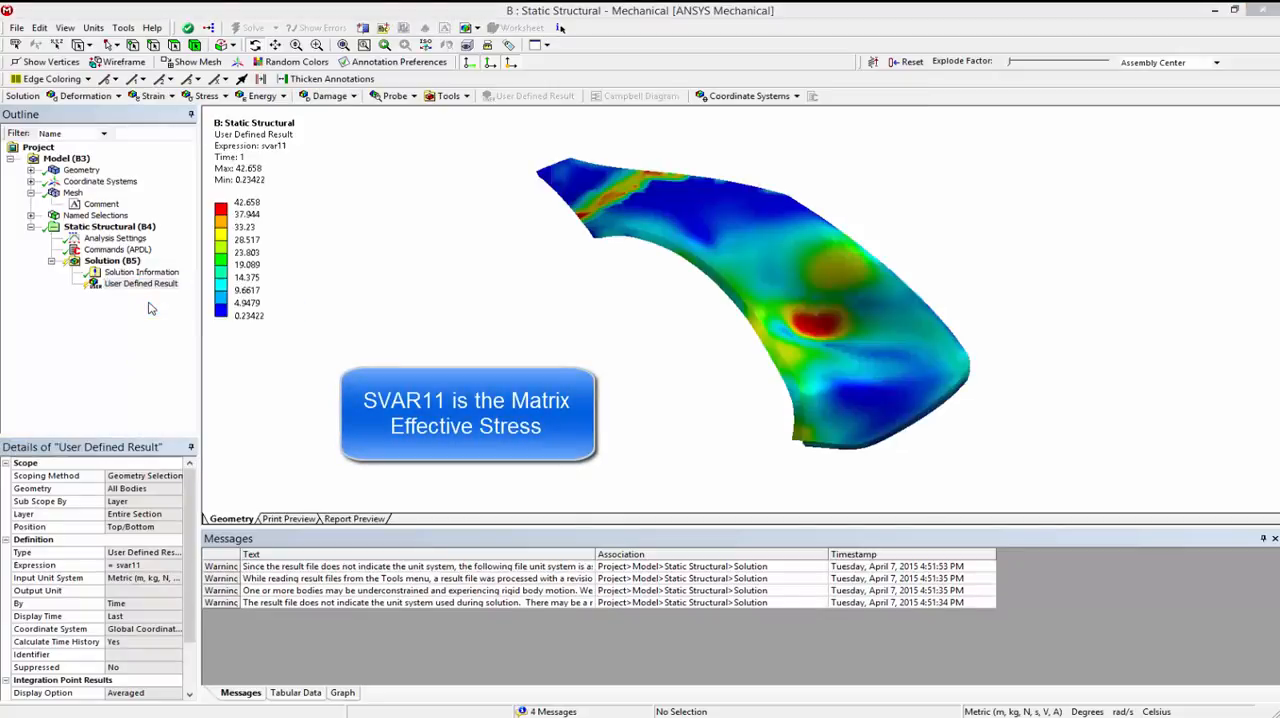
Step: Play the svar11 result animation over the load history, pause it, and examine the stress contours on the fender
{"action": "left_click", "coordinate": [342, 692]}
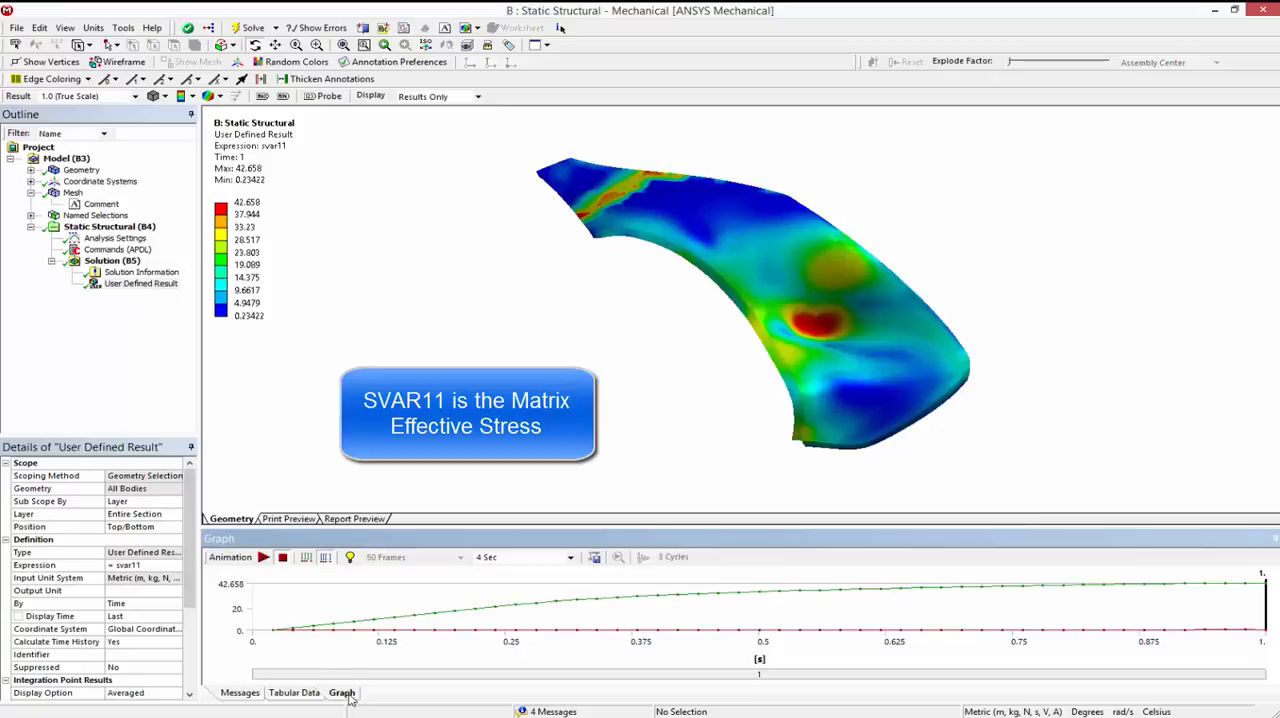
{"action": "left_click", "coordinate": [264, 558]}
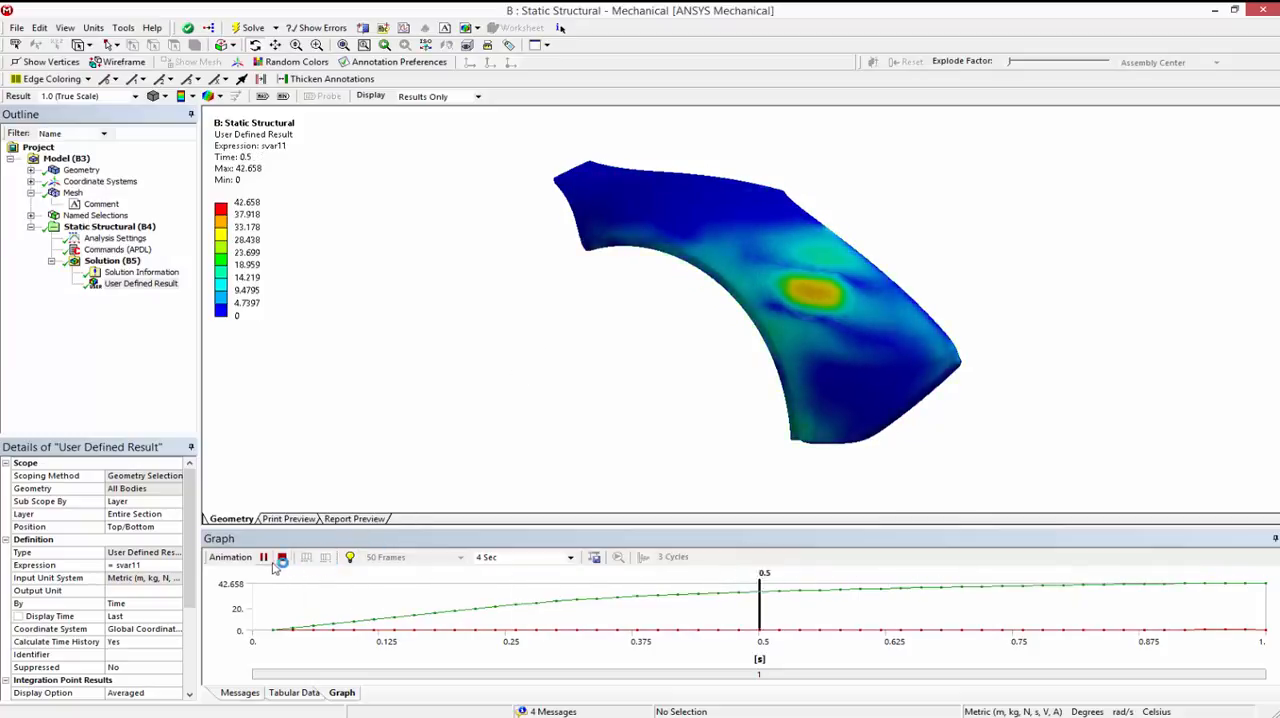
{"action": "left_click", "coordinate": [264, 558]}
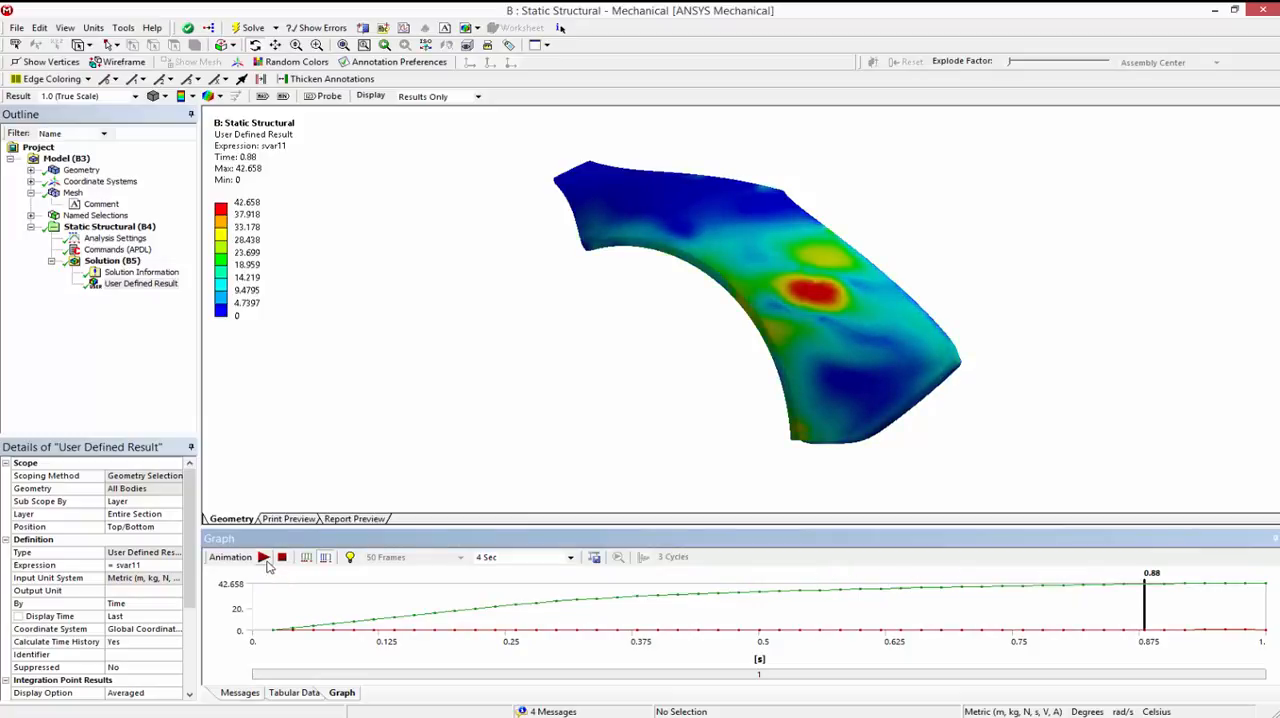
{"action": "left_click_drag", "start_coordinate": [566, 336], "coordinate": [685, 439]}
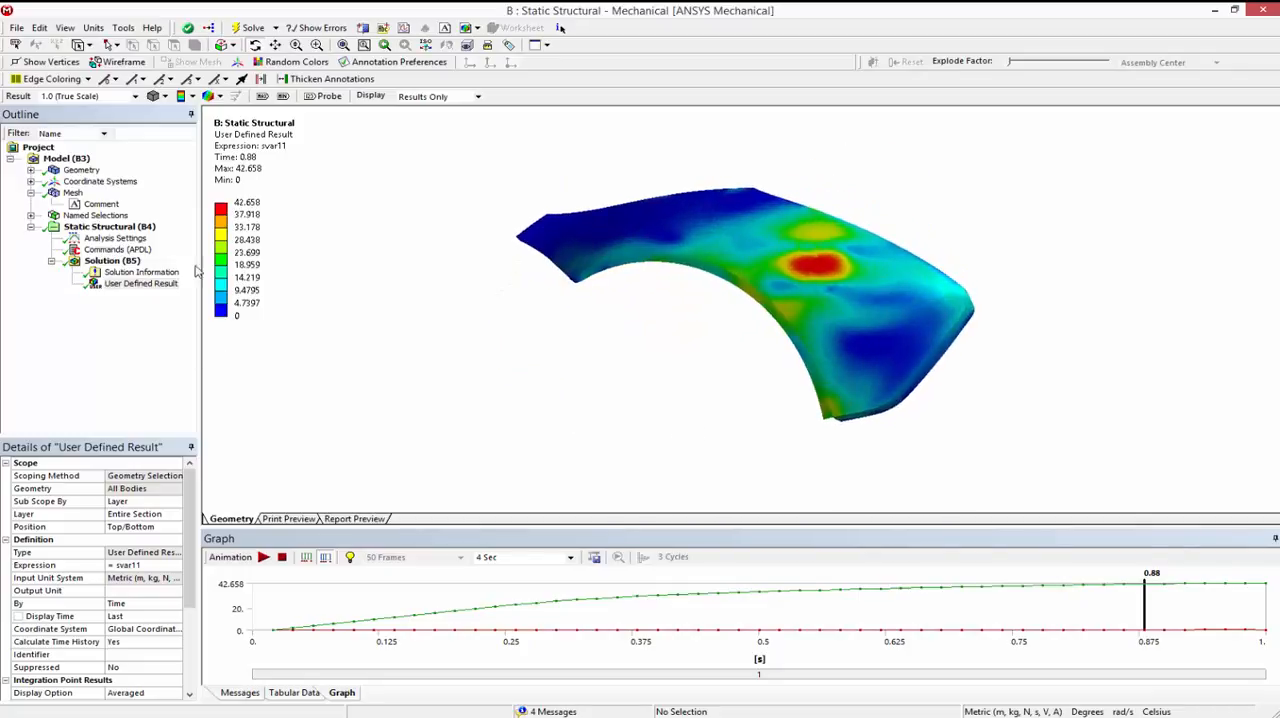
Step: Add a Total Deformation result to the Solution, evaluate it, and inspect the displacement contours on the fender
{"action": "left_click", "coordinate": [100, 261]}
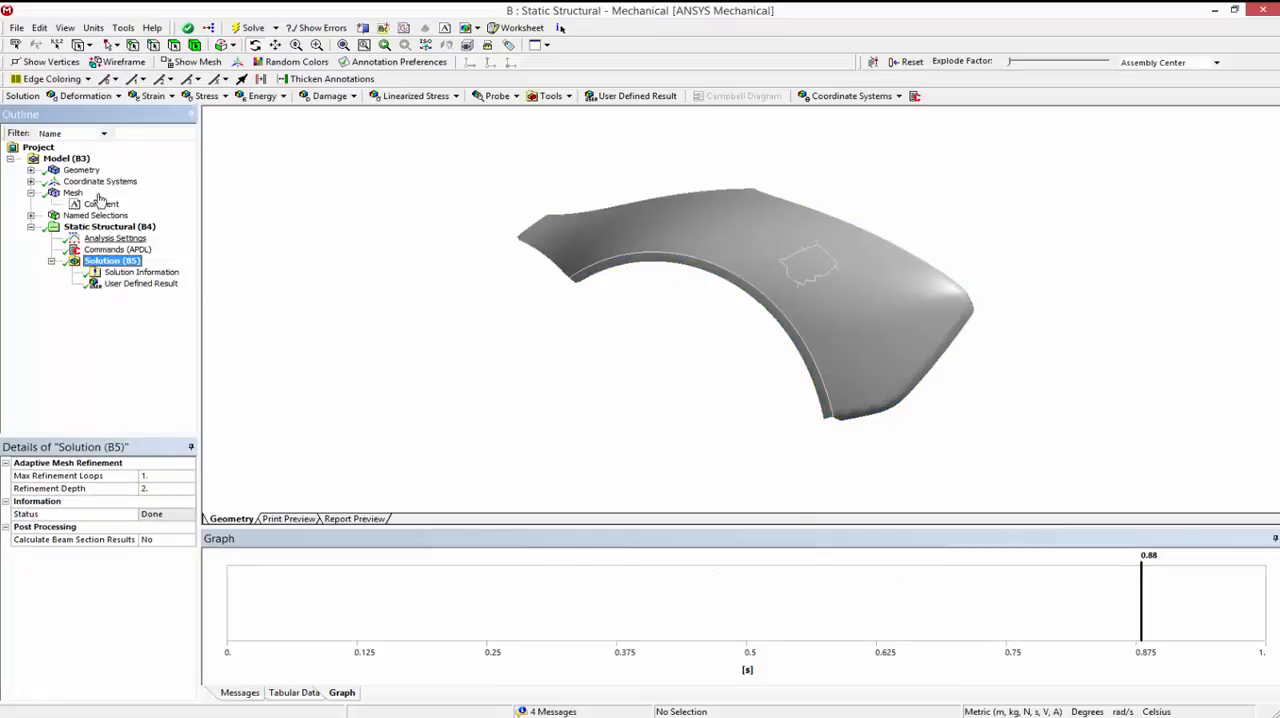
{"action": "left_click", "coordinate": [98, 96]}
{"action": "left_click", "coordinate": [73, 113]}
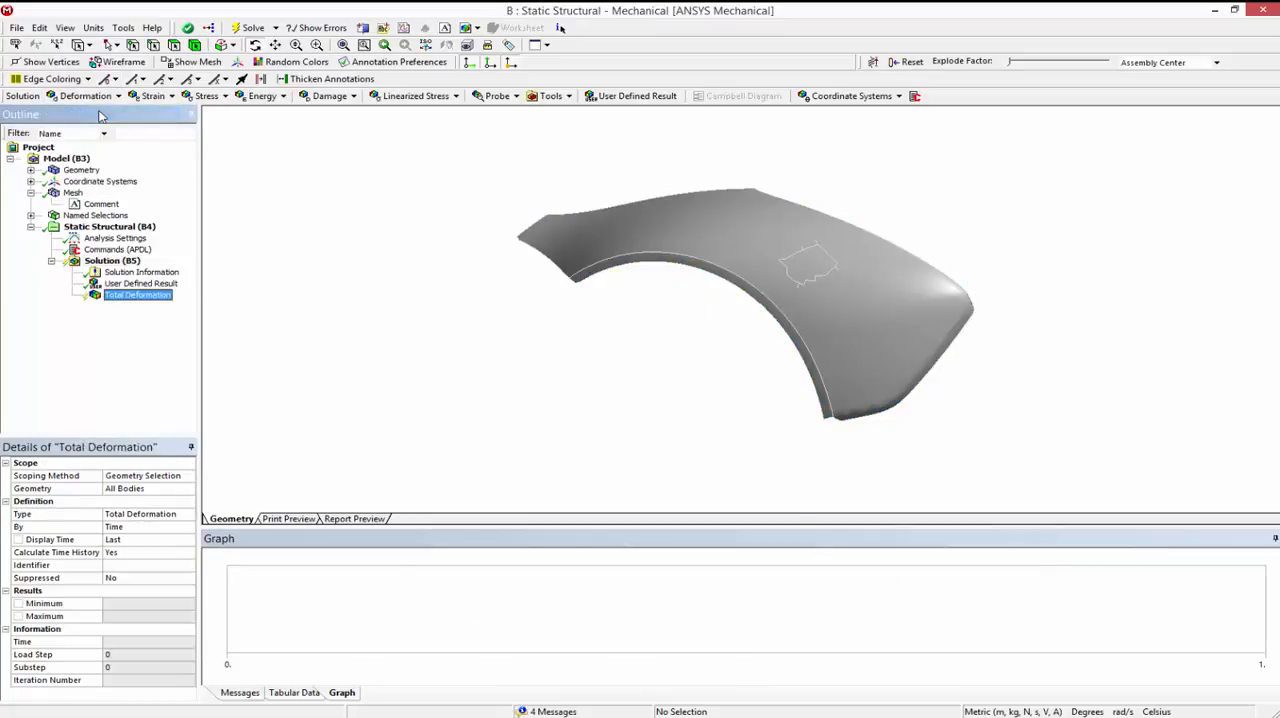
{"action": "right_click", "coordinate": [140, 295]}
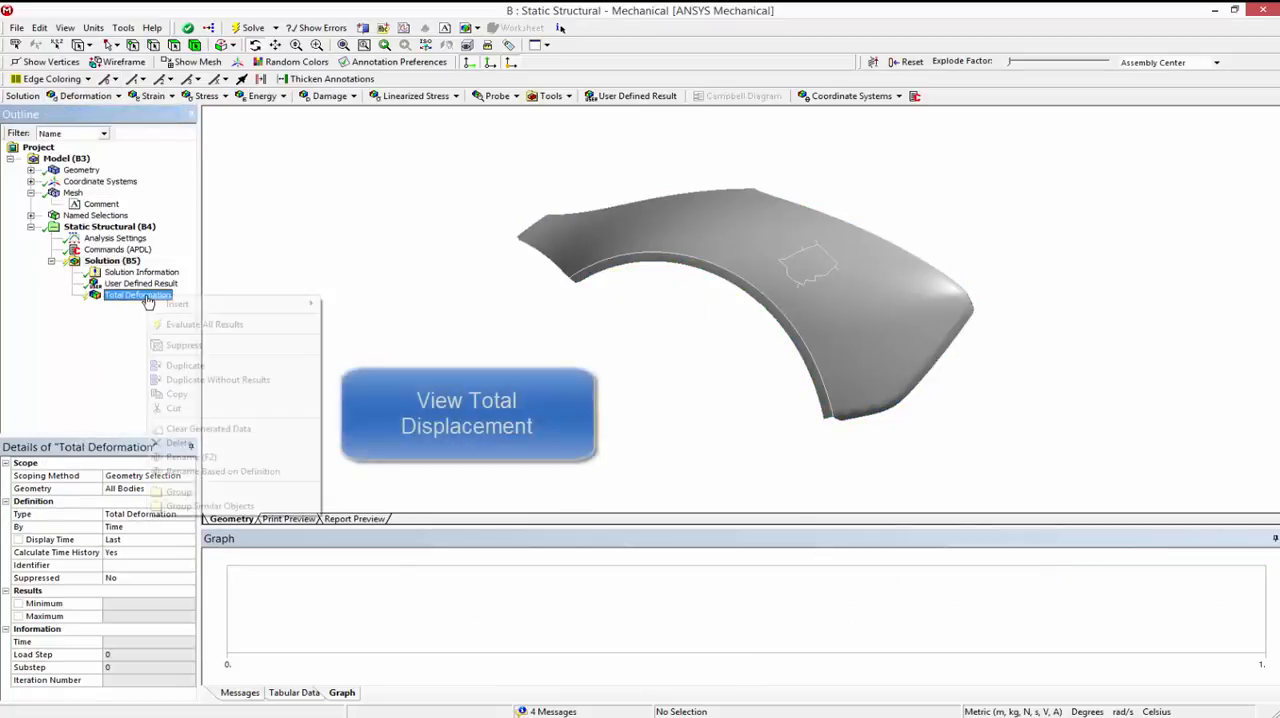
{"action": "left_click", "coordinate": [171, 329]}
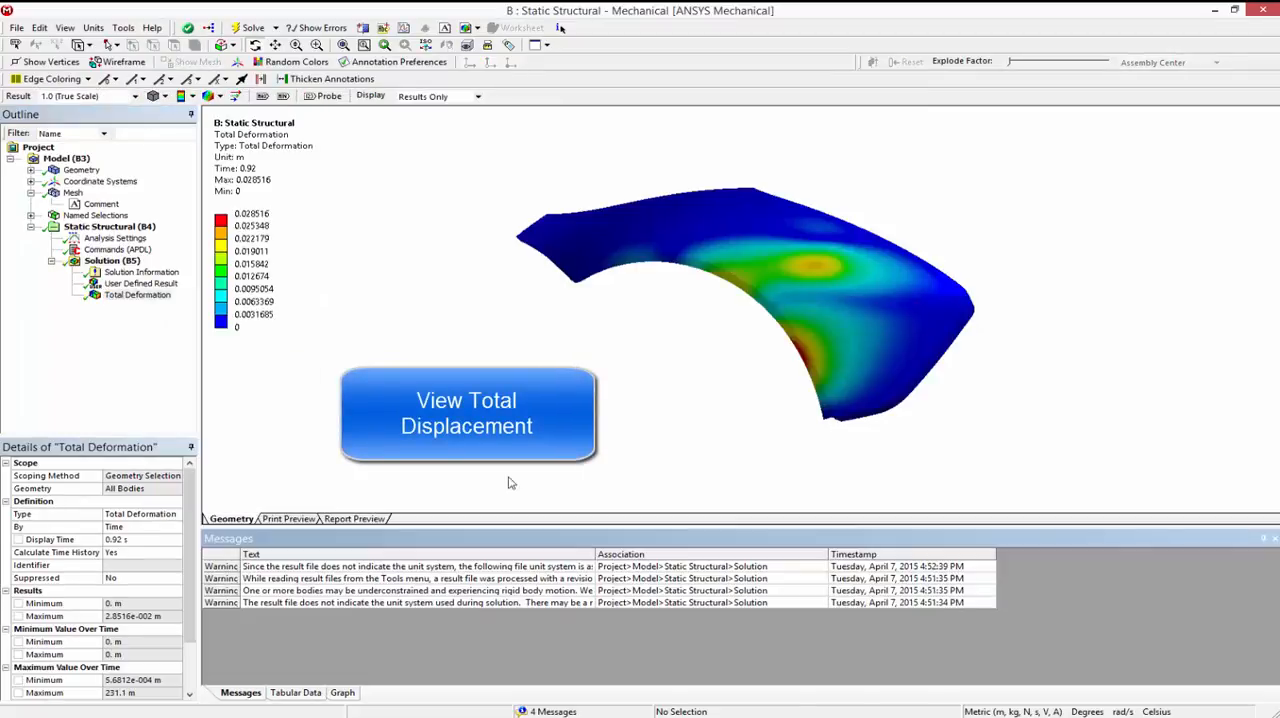
{"action": "left_click_drag", "start_coordinate": [743, 373], "coordinate": [683, 381]}
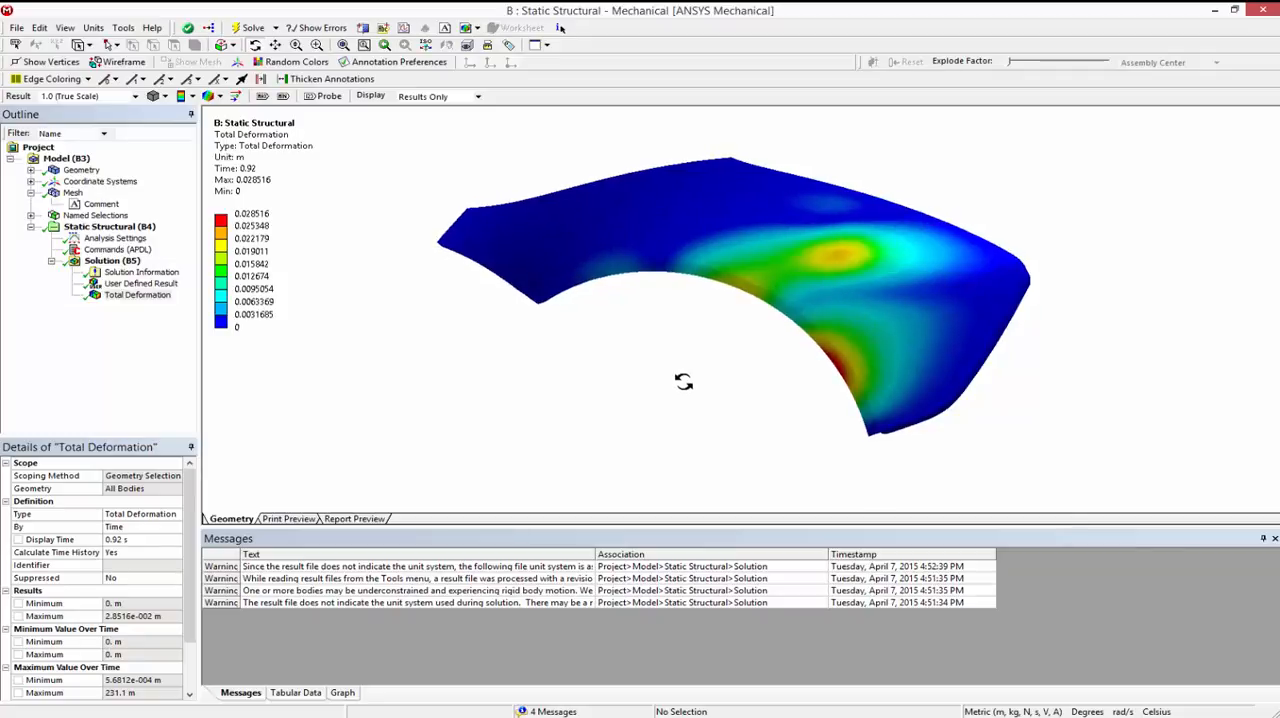